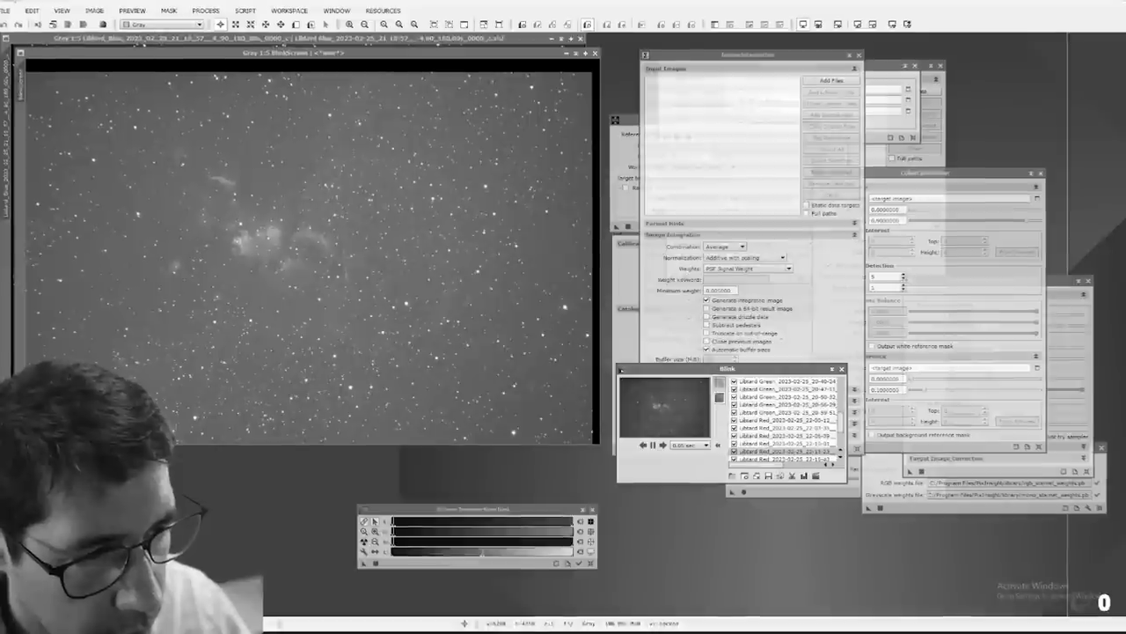
pyautogui.click(717, 382)
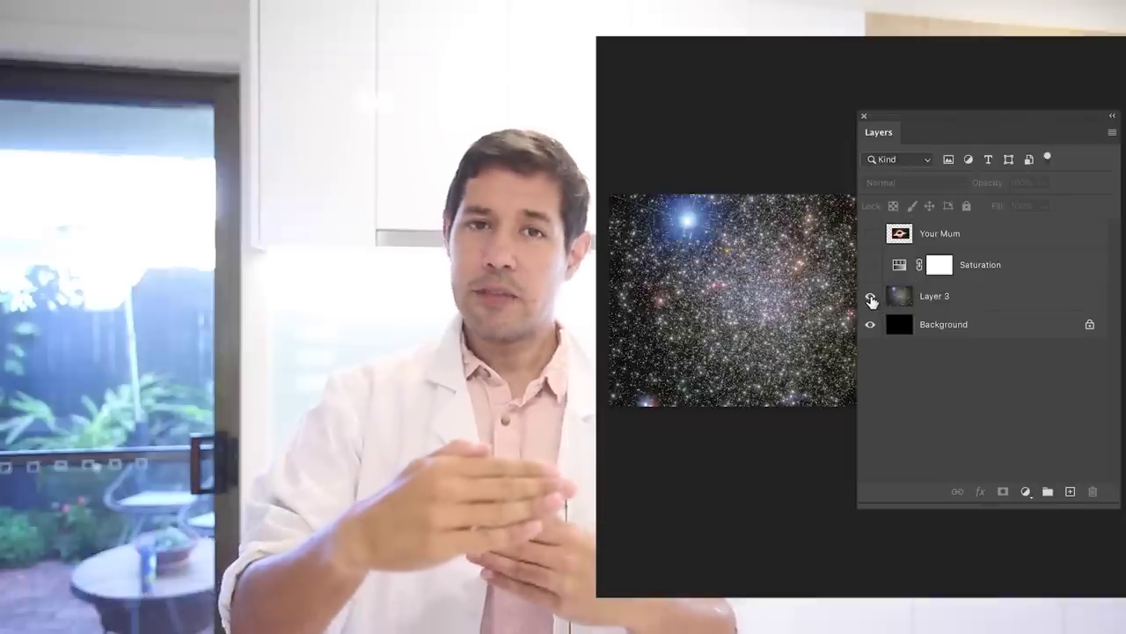
# Turn on the visibility of the Saturation adjustment layer and the Your Mum layer
pyautogui.click(870, 264)
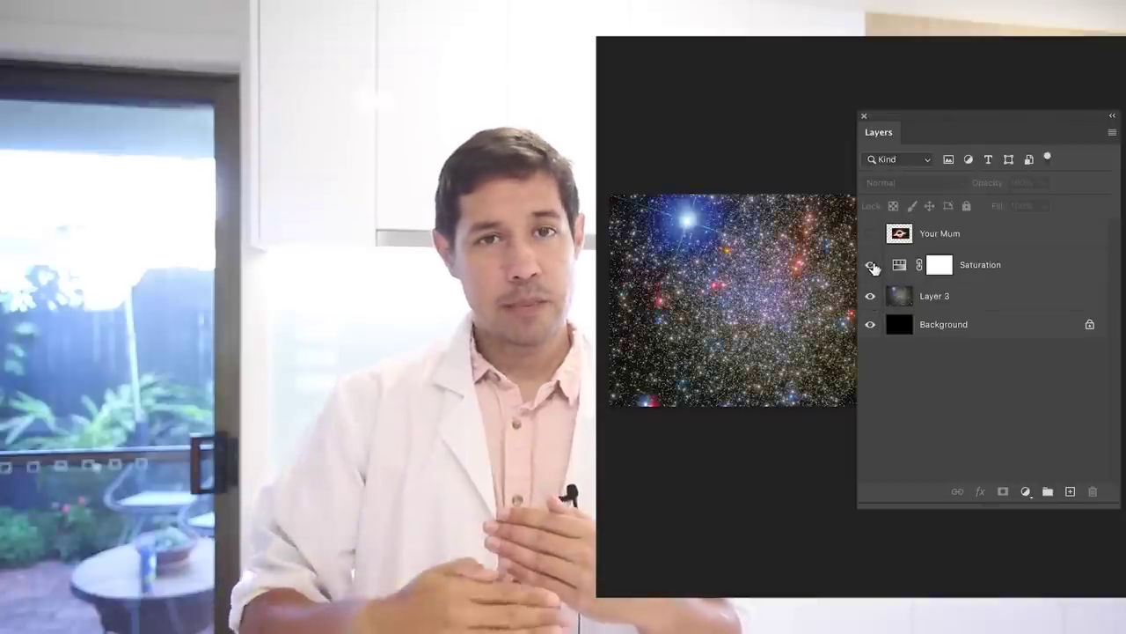
pyautogui.click(870, 234)
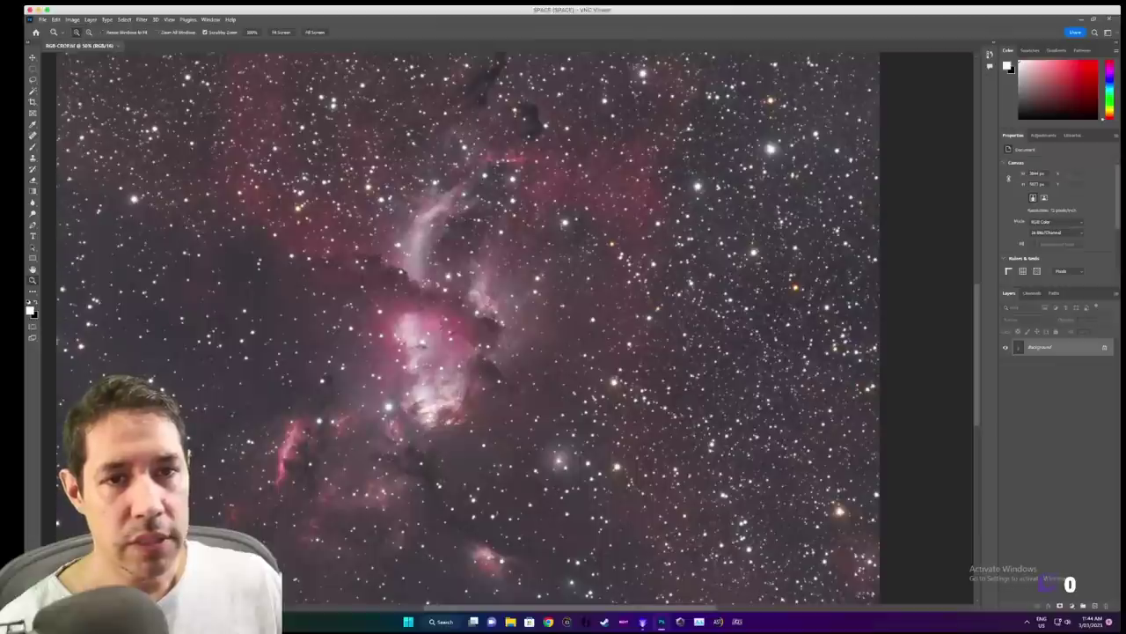
# Add a Levels adjustment layer, raise its black point to the histogram's left edge and lower its white point to about 177
pyautogui.click(90, 19)
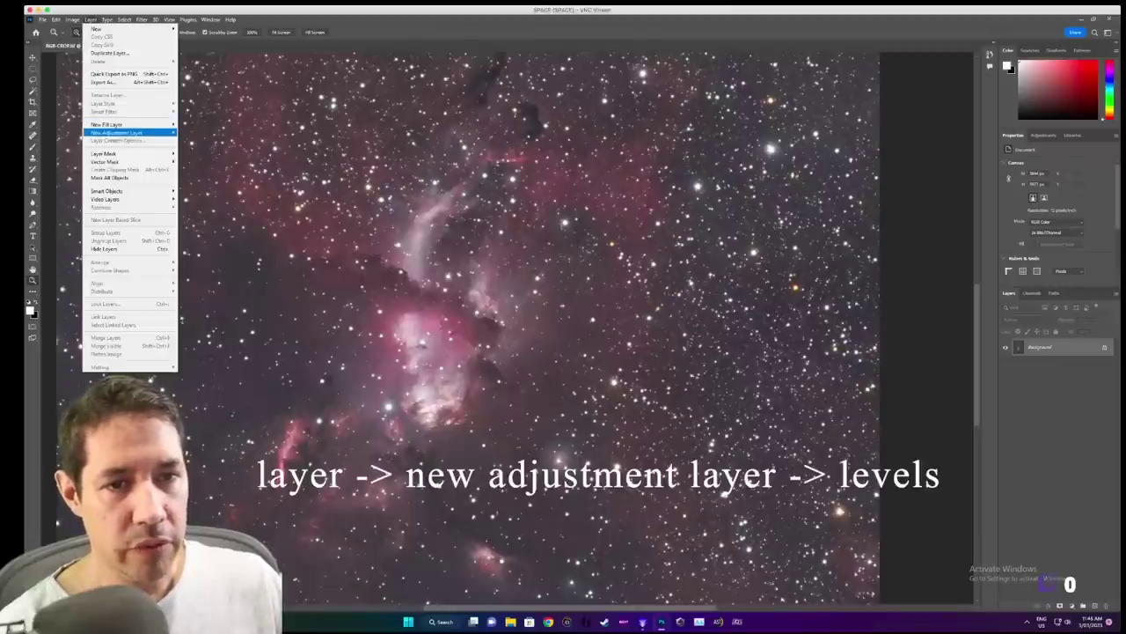
pyautogui.moveTo(117, 132)
pyautogui.click(192, 140)
pyautogui.click(642, 200)
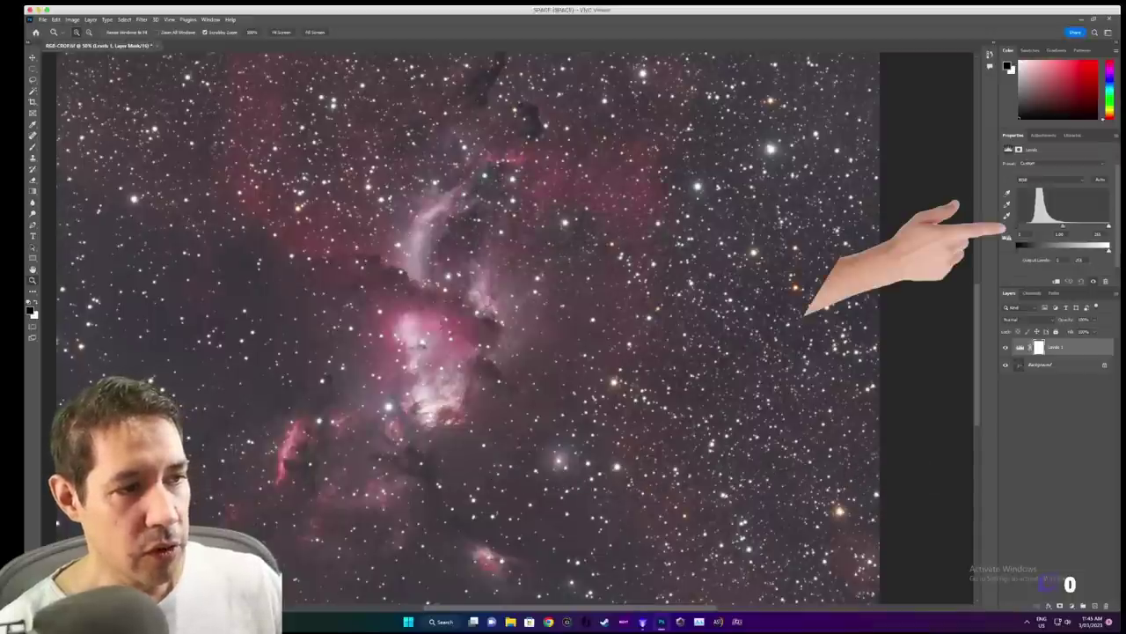
pyautogui.moveTo(1020, 226); pyautogui.dragTo(1027, 226)
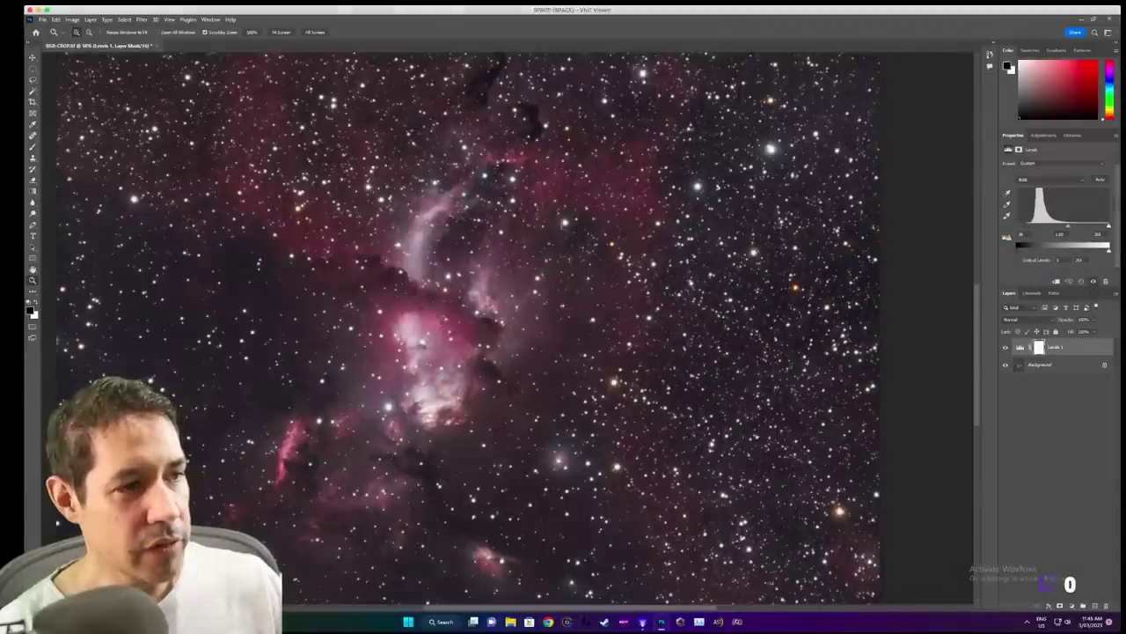
pyautogui.moveTo(1108, 226); pyautogui.dragTo(1083, 226)
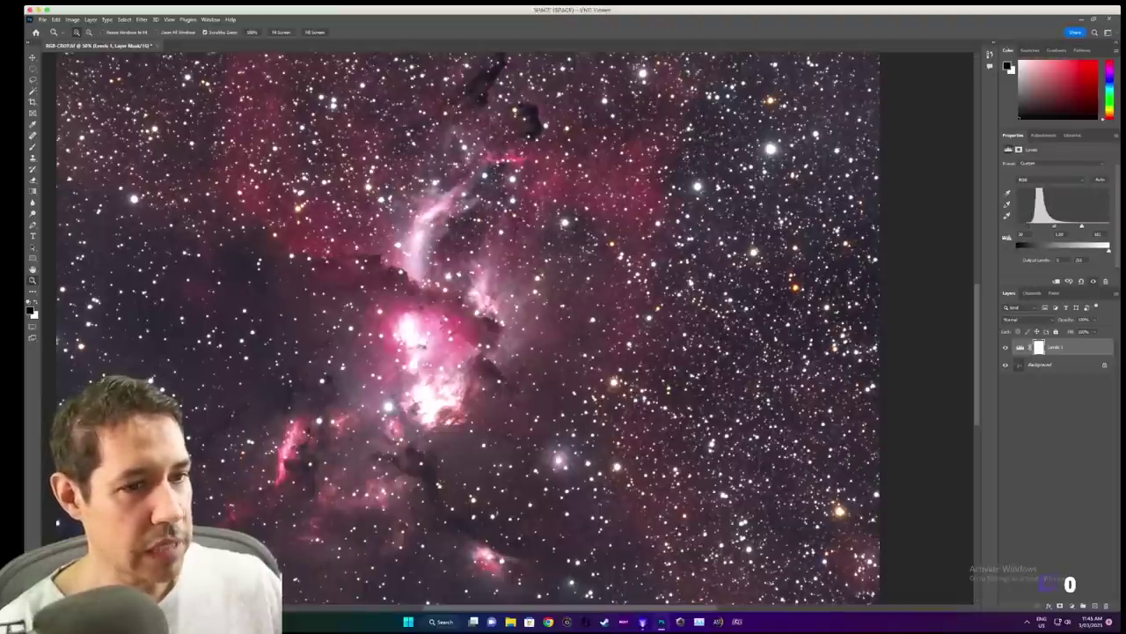
pyautogui.moveTo(1082, 226); pyautogui.dragTo(1081, 226)
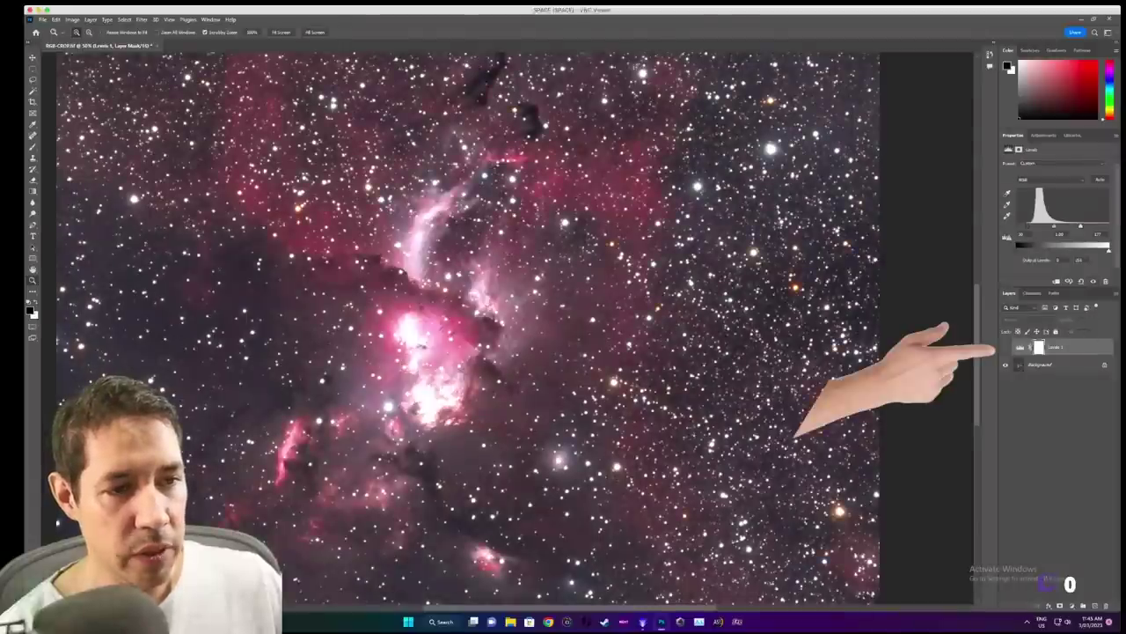
# Compare the nebula image with and without the Levels 1 adjustment, leaving the layer visible
pyautogui.click(1006, 347)
pyautogui.click(1006, 347)
pyautogui.click(1006, 347)
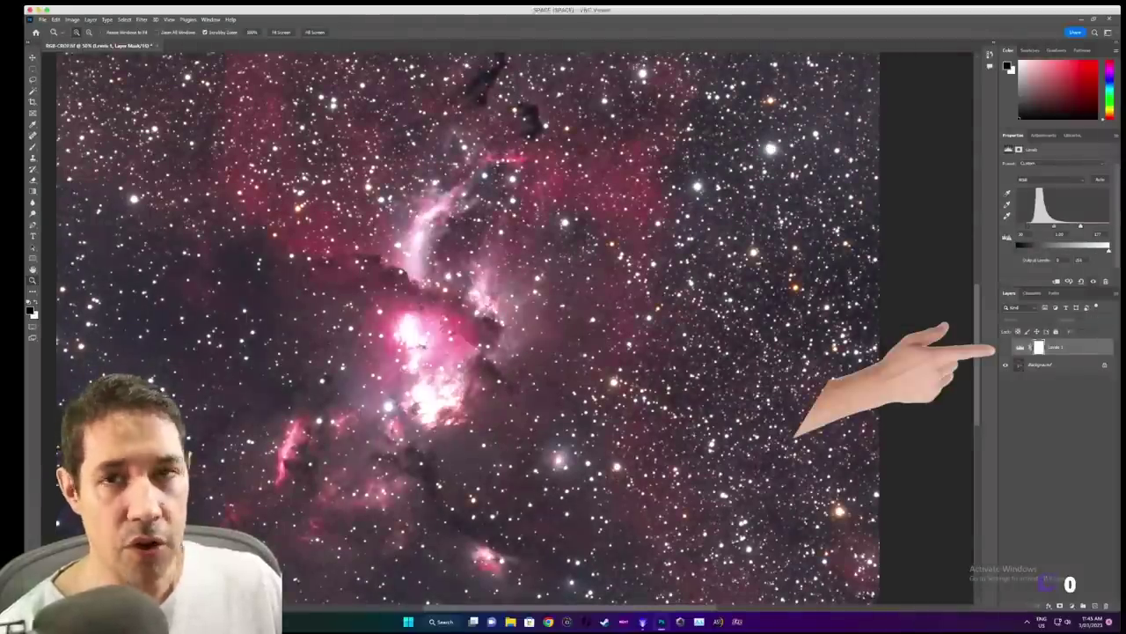
pyautogui.click(1005, 347)
pyautogui.click(1006, 347)
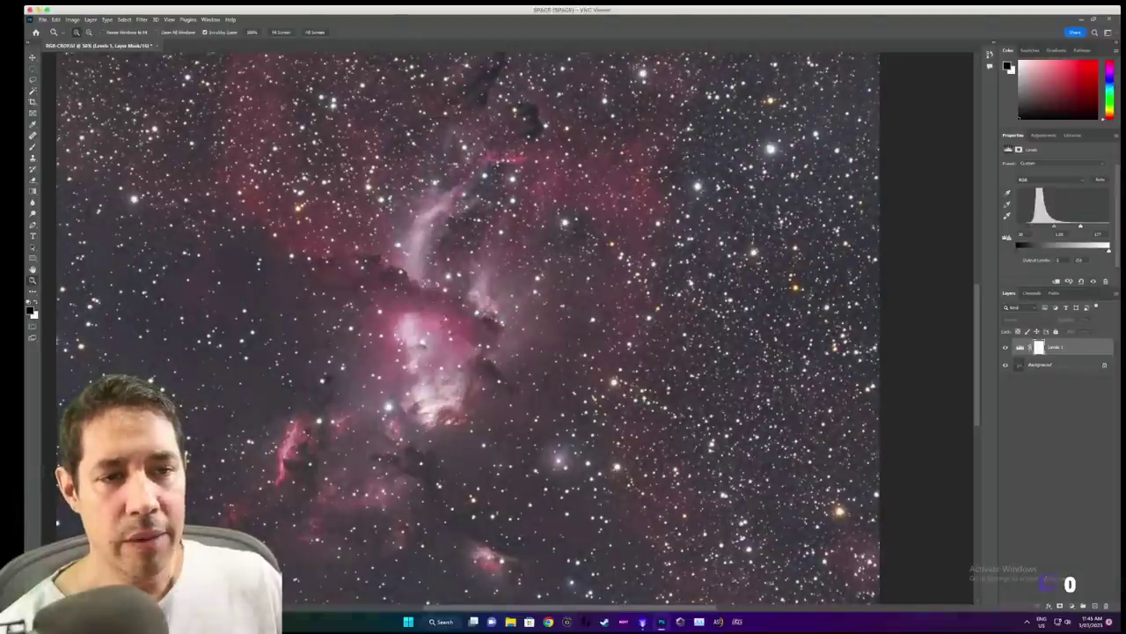
pyautogui.click(1006, 347)
pyautogui.click(1006, 347)
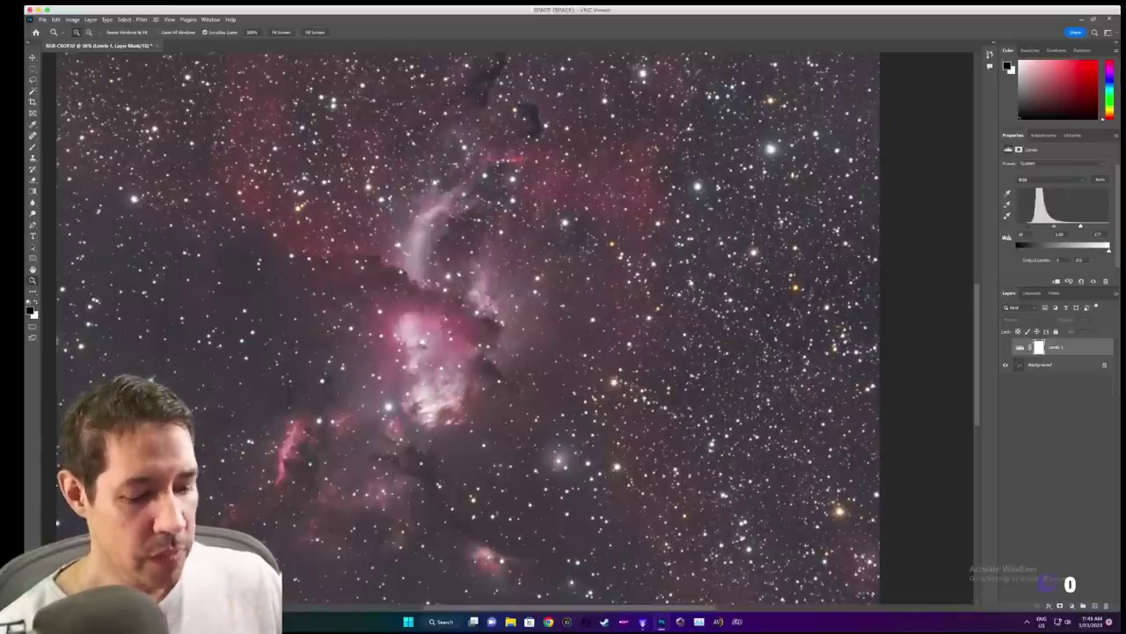
pyautogui.click(1006, 347)
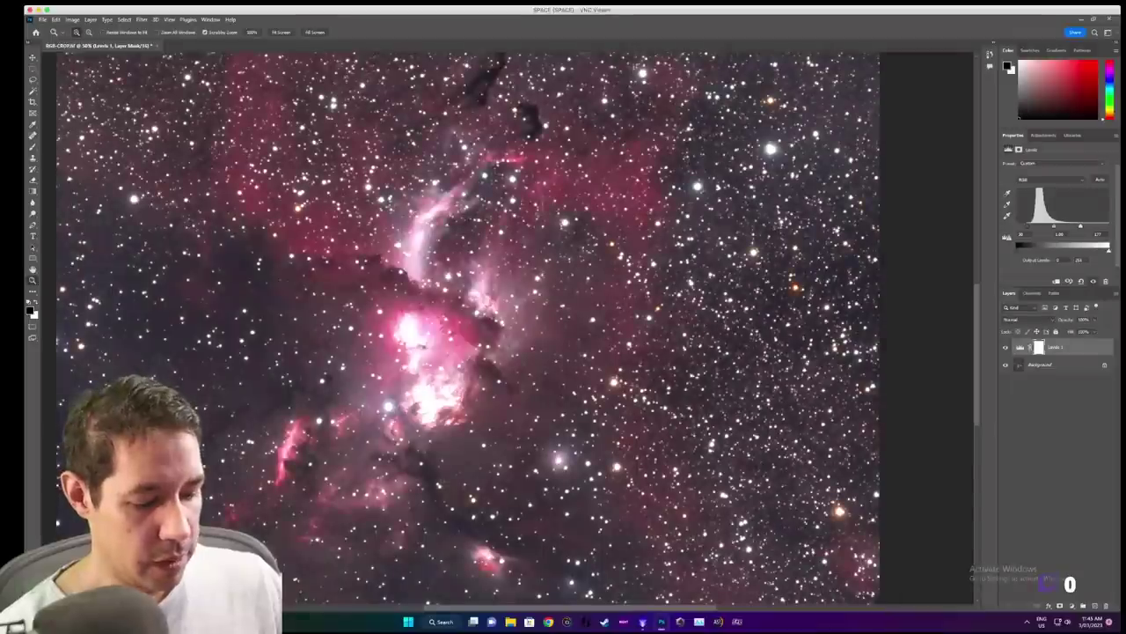
# Paint soft black brush strokes on the Levels 1 layer mask across the nebula and compare the masked adjustment on and off
pyautogui.keyDown('alt'); pyautogui.click(1040, 347); pyautogui.keyUp('alt')
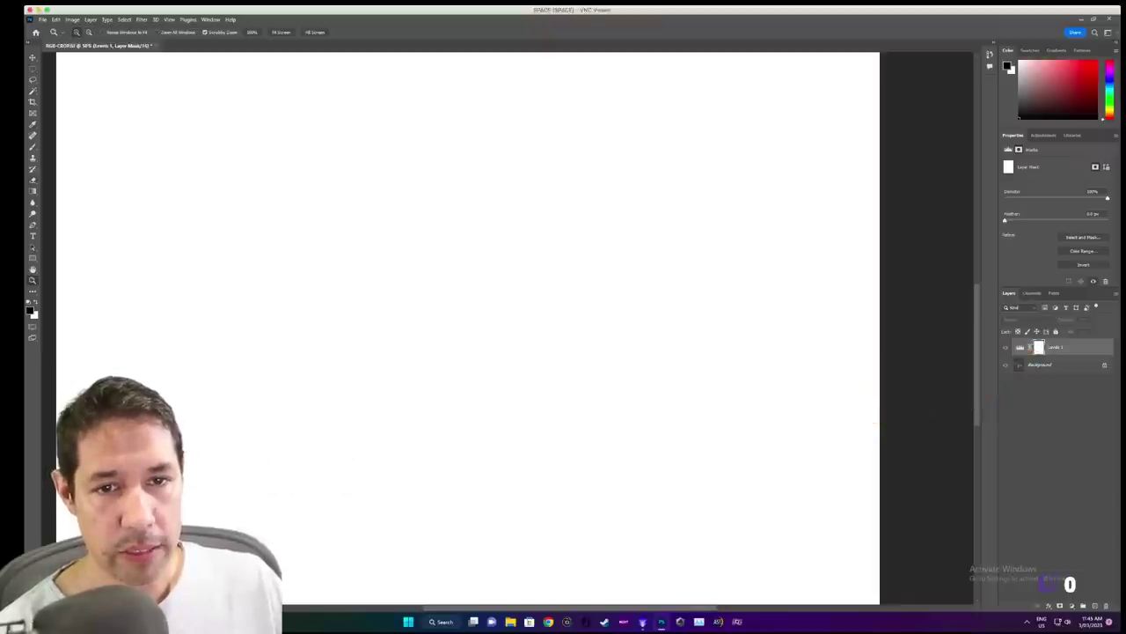
pyautogui.press('b')
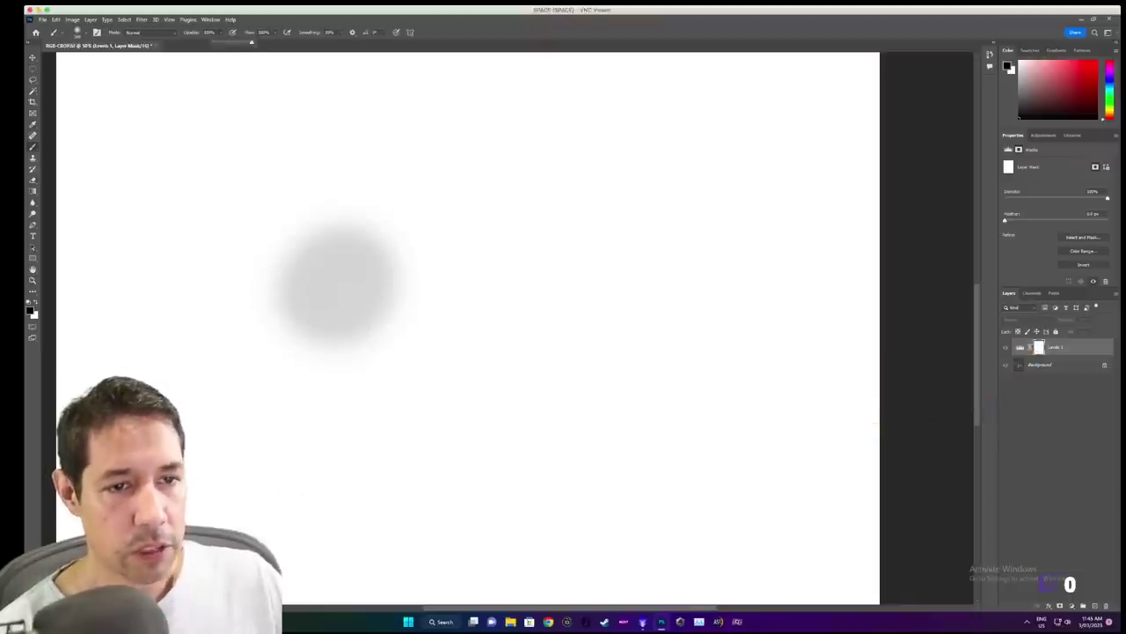
pyautogui.moveTo(535, 247); pyautogui.dragTo(655, 210)
pyautogui.keyDown('alt'); pyautogui.click(1039, 347); pyautogui.keyUp('alt')
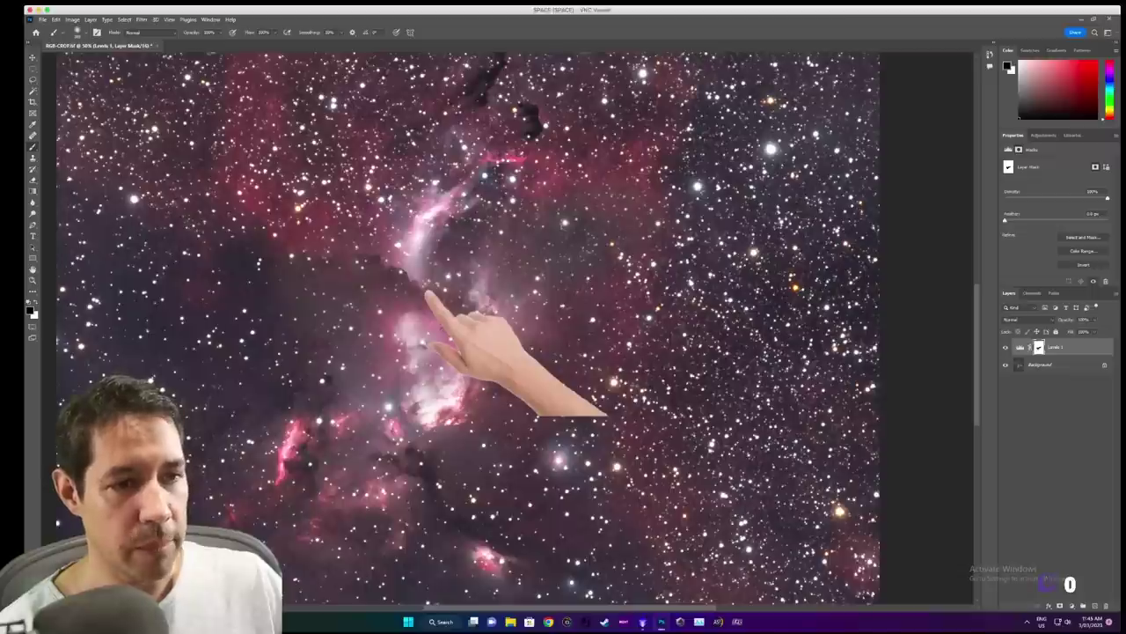
pyautogui.click(1005, 348)
pyautogui.click(1005, 347)
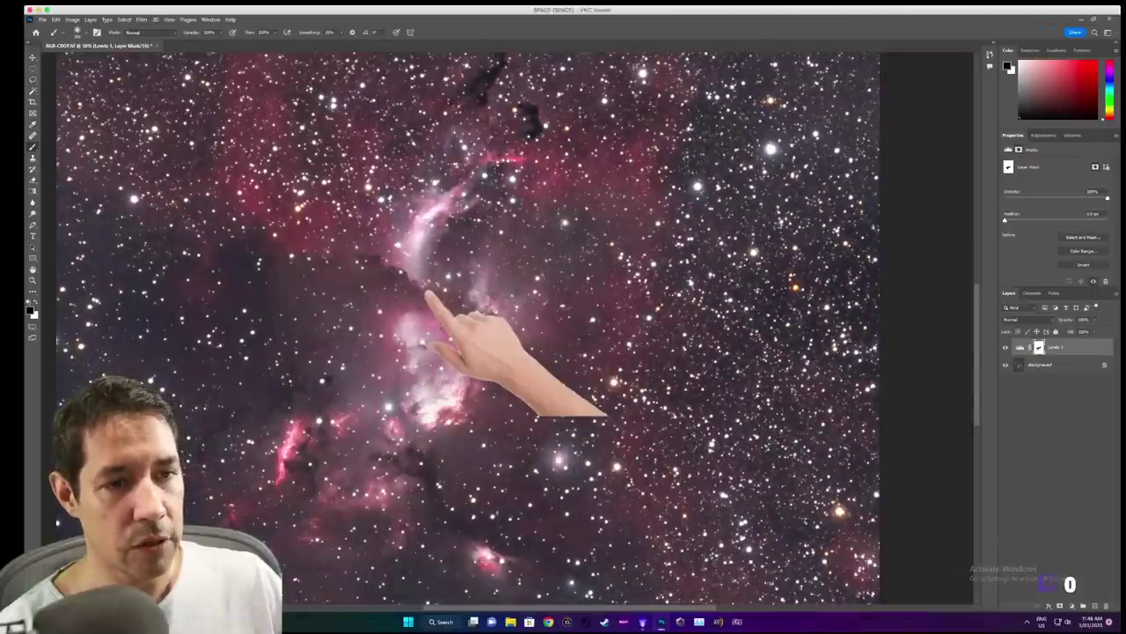
# Select the entire Levels 1 layer mask and clear the painted black strokes from it
pyautogui.keyDown('alt'); pyautogui.click(1039, 347); pyautogui.keyUp('alt')
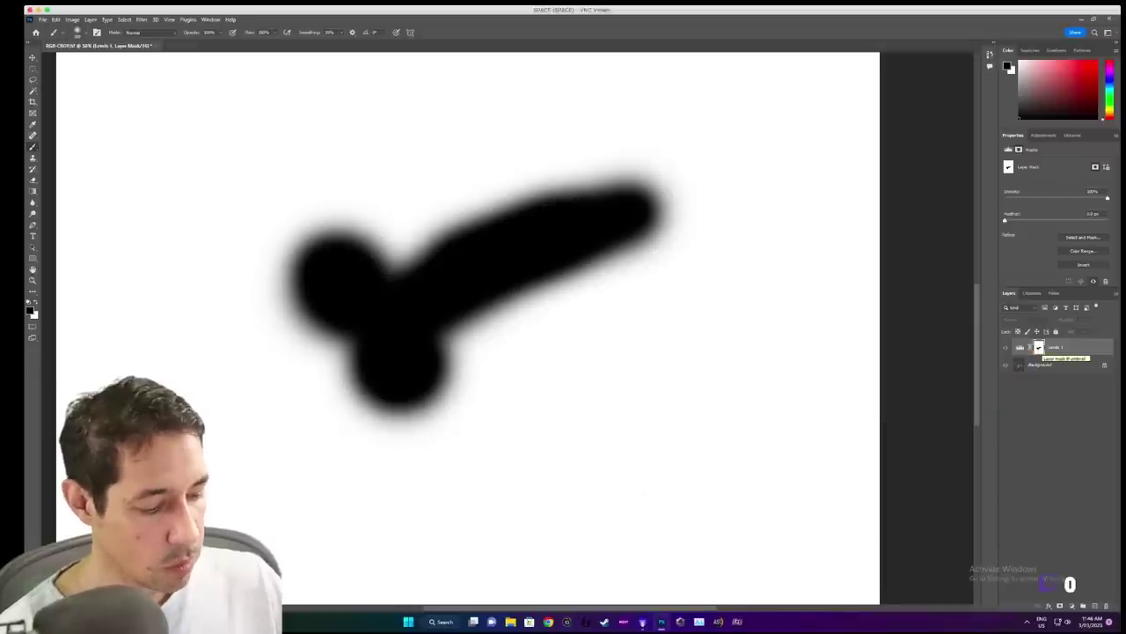
pyautogui.hotkey('ctrl', 'a')
pyautogui.press('Delete')
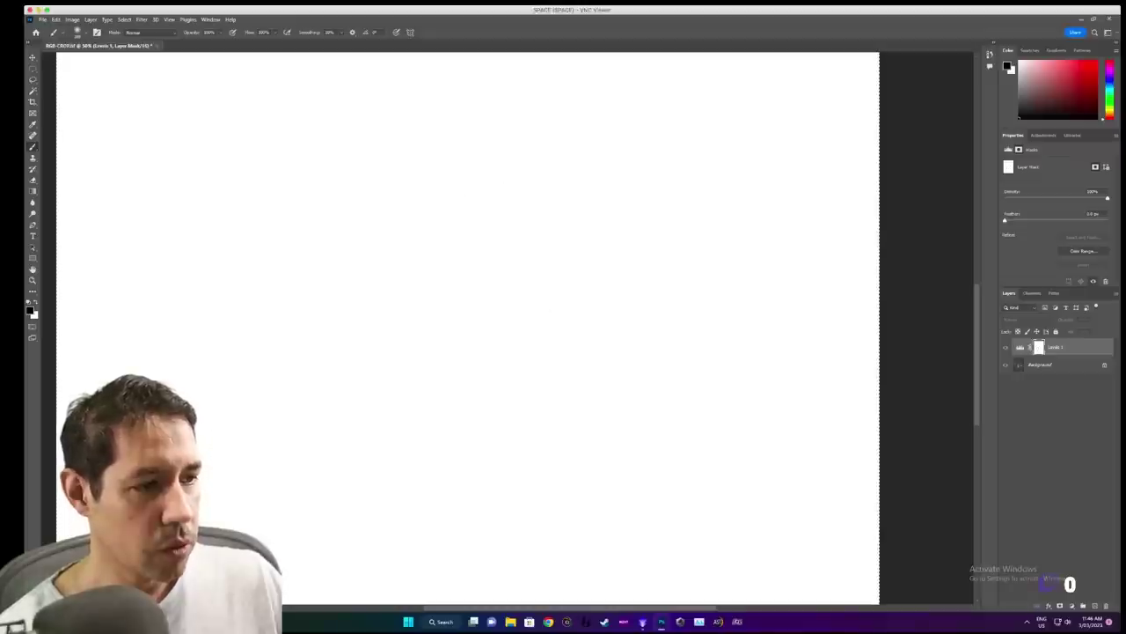
# Copy the Background image into the Levels 1 layer mask and invert the mask
pyautogui.click(1040, 364)
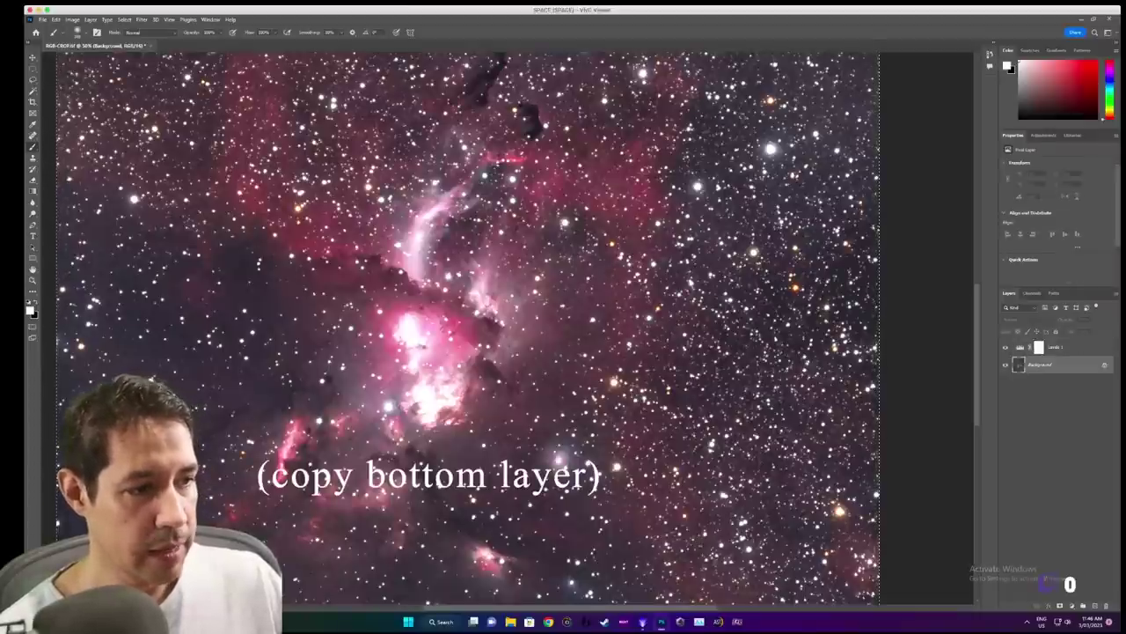
pyautogui.hotkey('ctrl', 'c')
pyautogui.click(1040, 347)
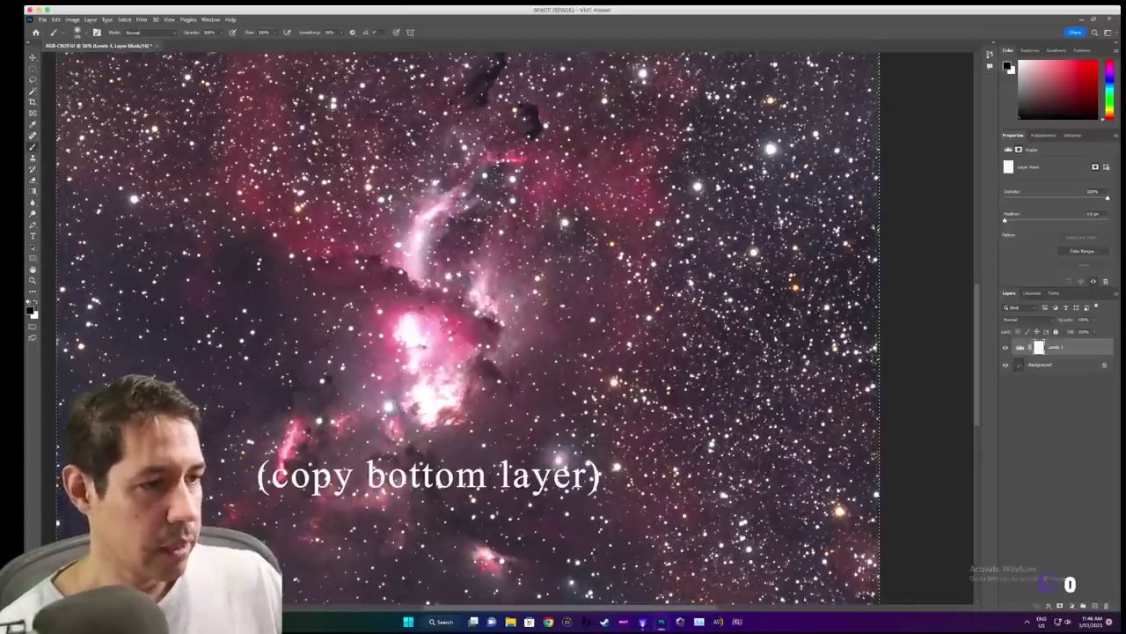
pyautogui.keyDown('alt'); pyautogui.click(1039, 347); pyautogui.keyUp('alt')
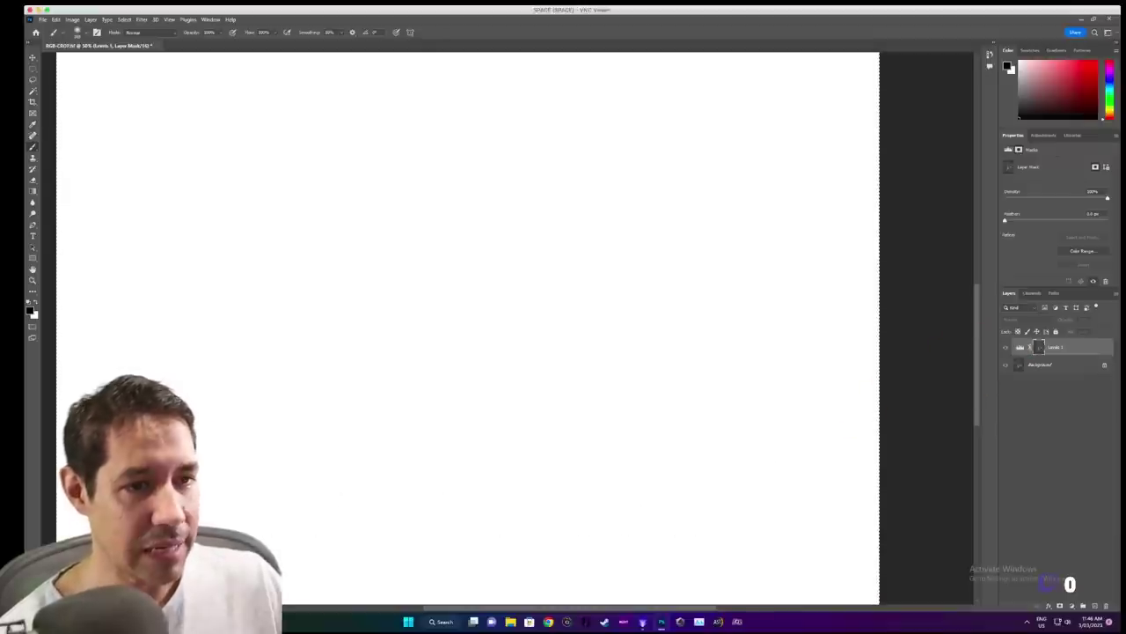
pyautogui.keyDown('alt'); pyautogui.click(1039, 346); pyautogui.keyUp('alt')
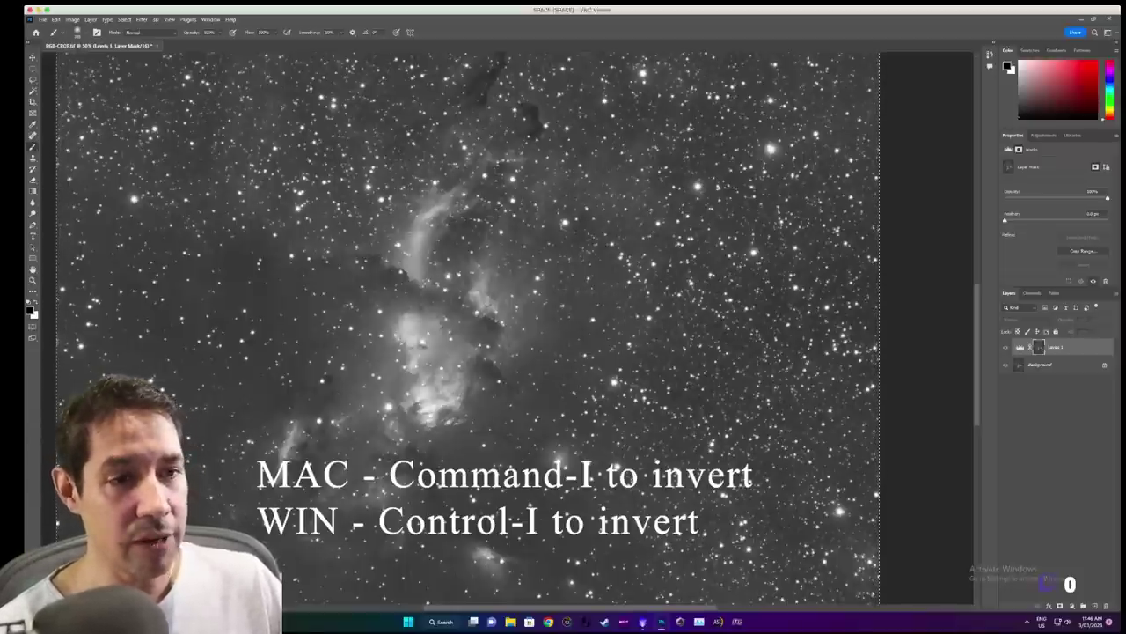
pyautogui.hotkey('ctrl', 'i')
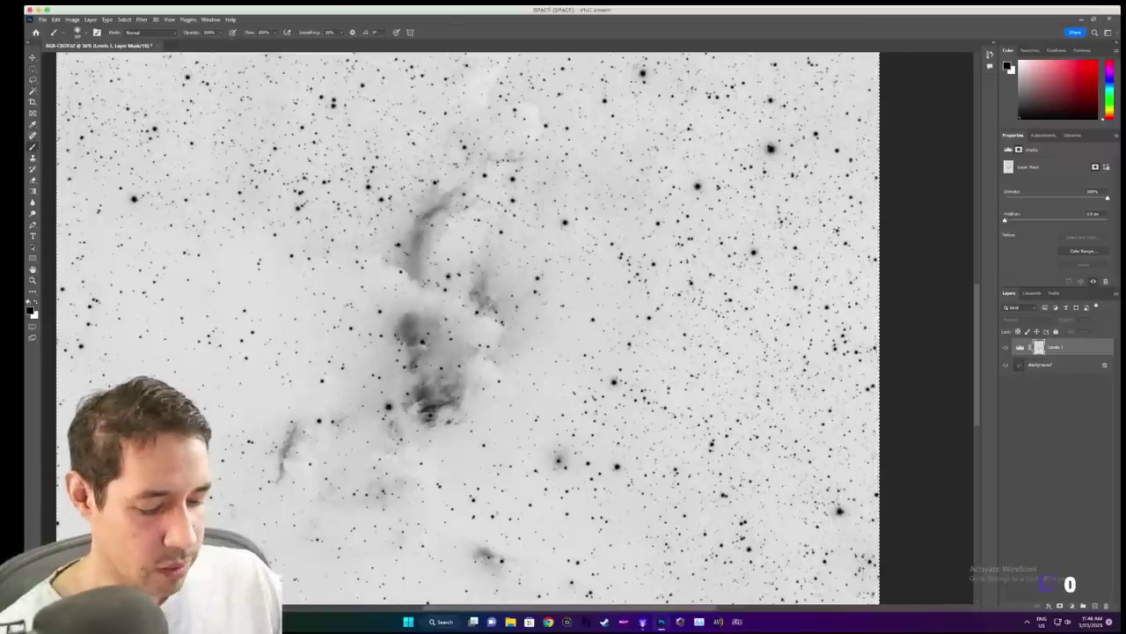
# Apply Levels to the Levels 1 mask with input black 34, midtone 0.79 and white 223
pyautogui.hotkey('ctrl', 'l')
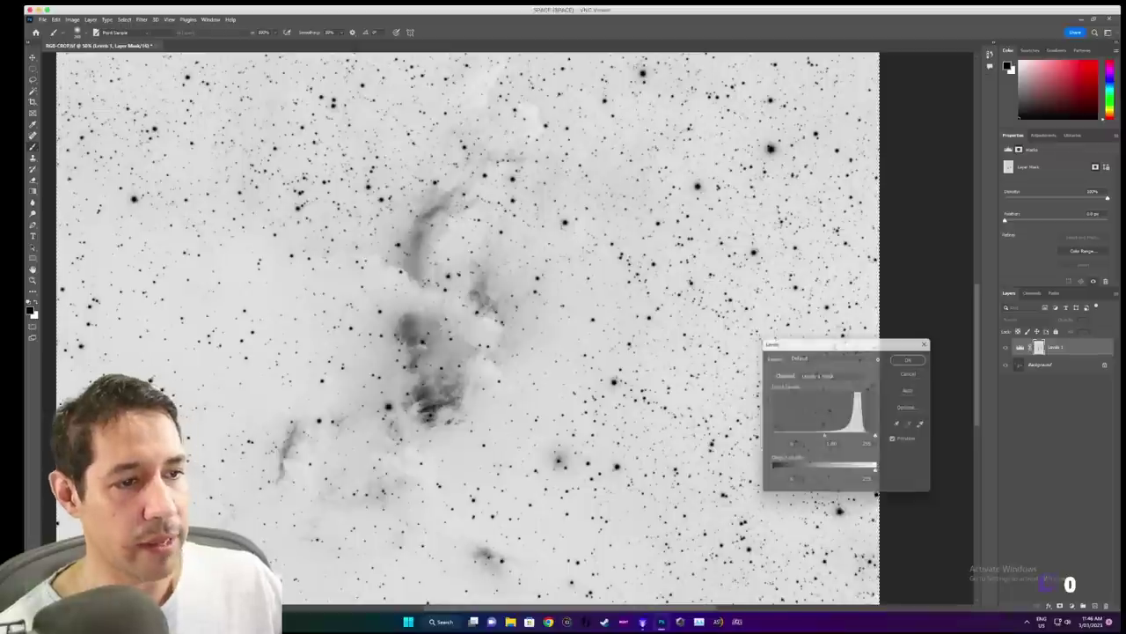
pyautogui.moveTo(827, 341); pyautogui.dragTo(655, 325)
pyautogui.moveTo(708, 422); pyautogui.dragTo(695, 422)
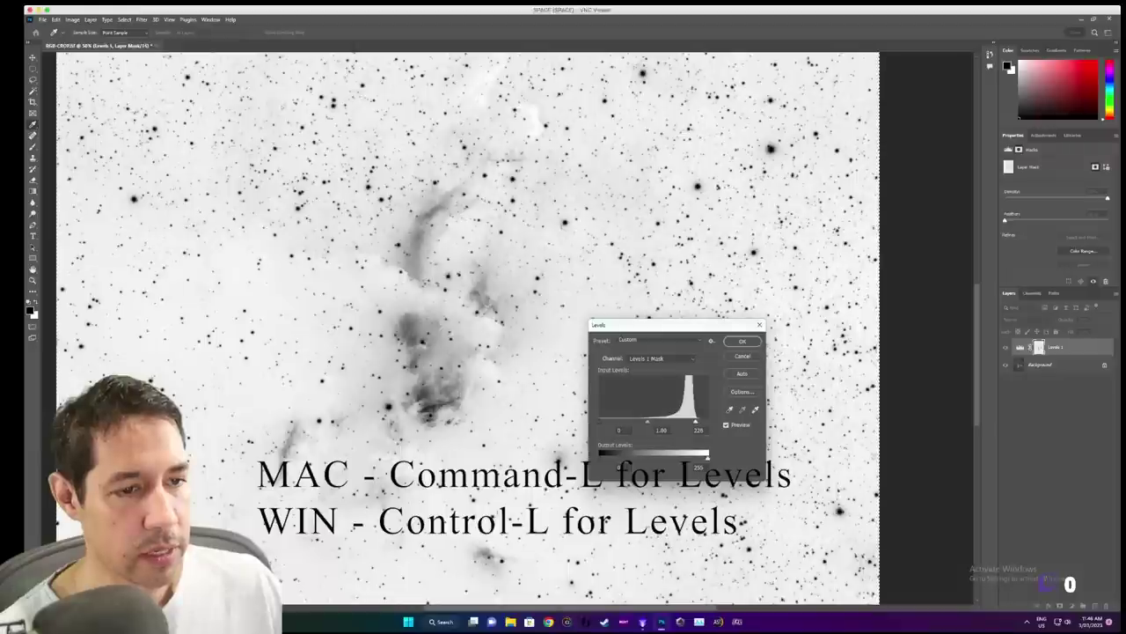
pyautogui.moveTo(600, 422); pyautogui.dragTo(656, 423)
pyautogui.press('Tab')
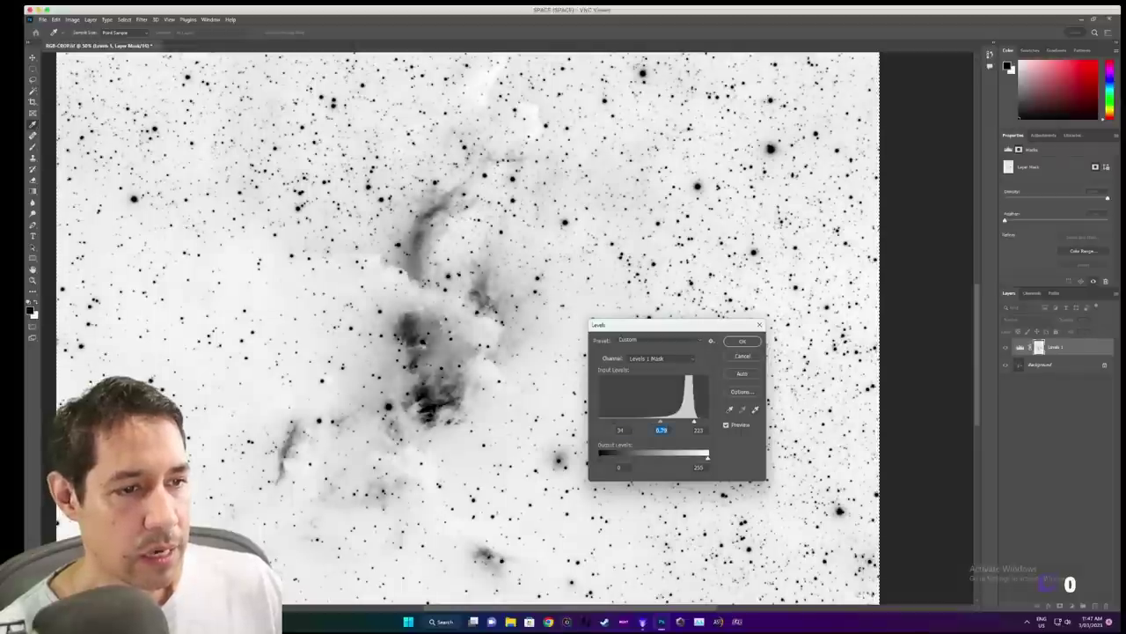
pyautogui.press('Return')
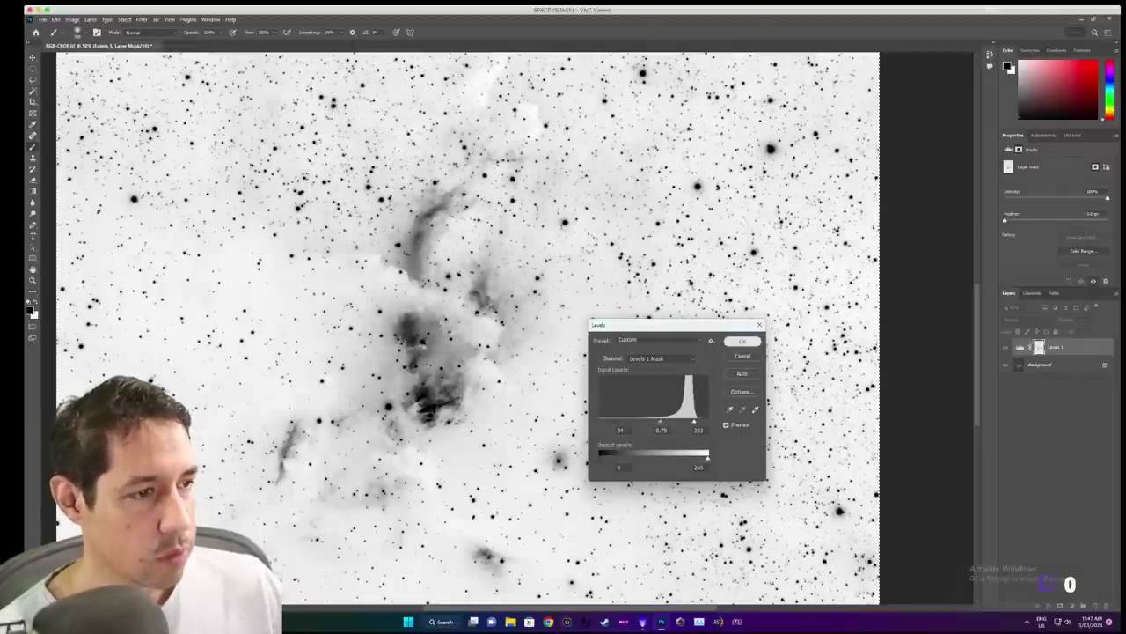
# Return to the colour image and compare it with the masked Levels 1 layer on and off
pyautogui.keyDown('alt'); pyautogui.click(1039, 347); pyautogui.keyUp('alt')
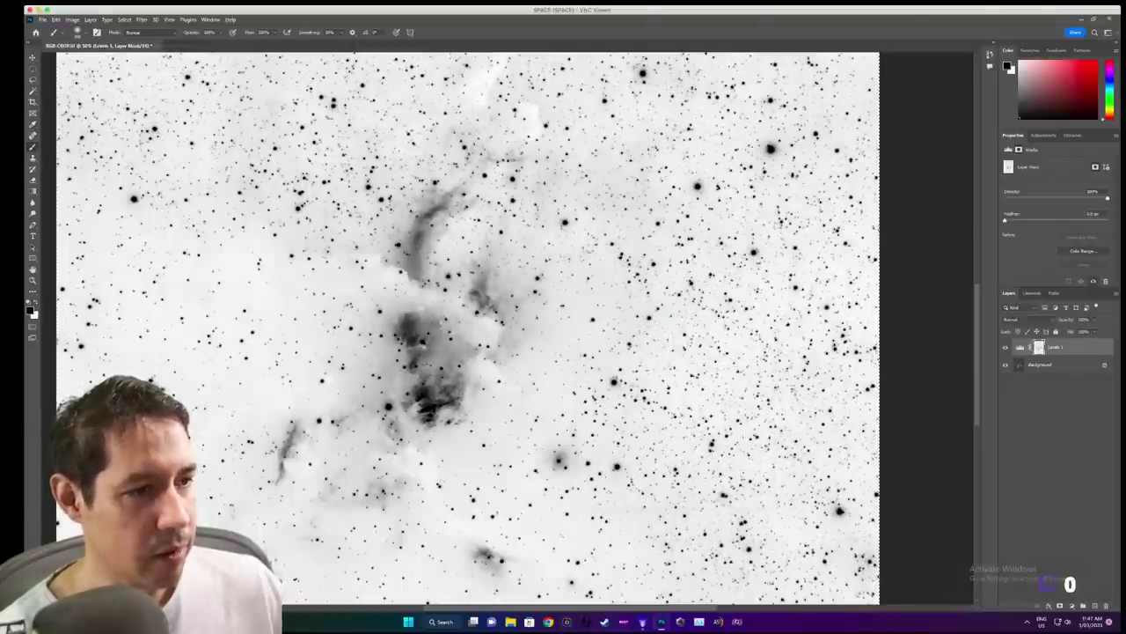
pyautogui.click(1005, 347)
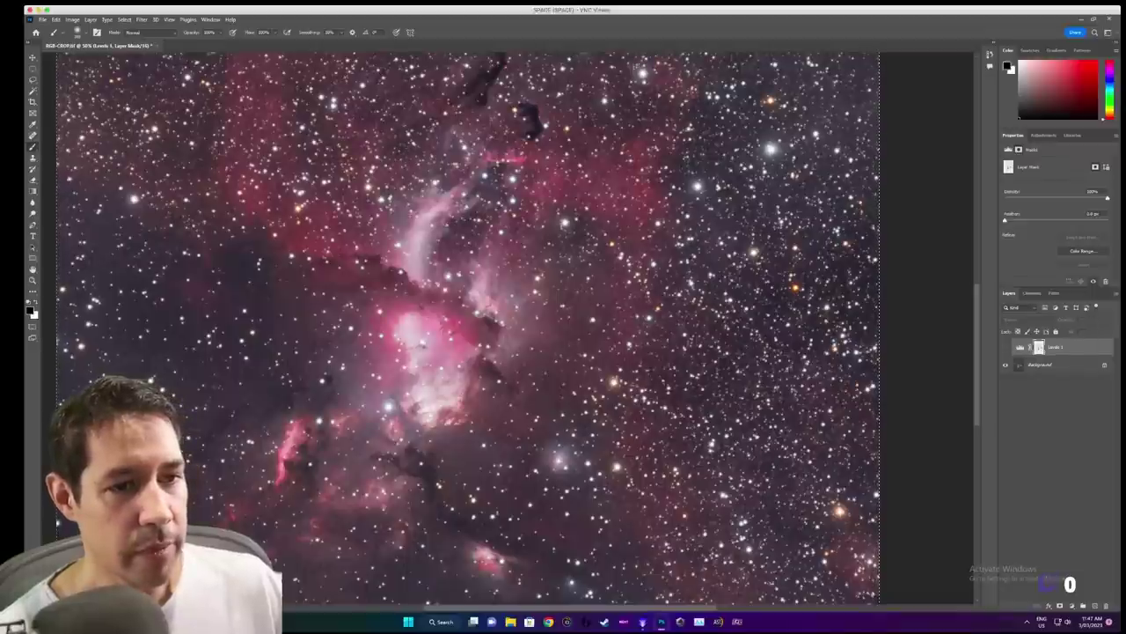
pyautogui.click(1006, 347)
pyautogui.click(1006, 346)
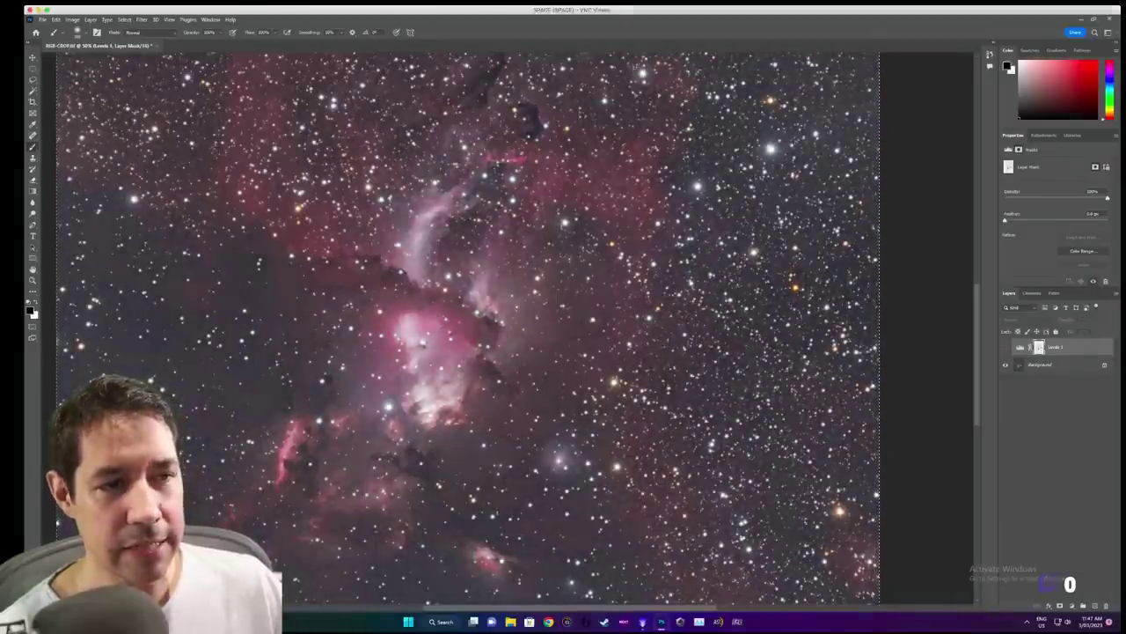
pyautogui.hotkey('ctrl', ',')
pyautogui.hotkey('ctrl', ',')
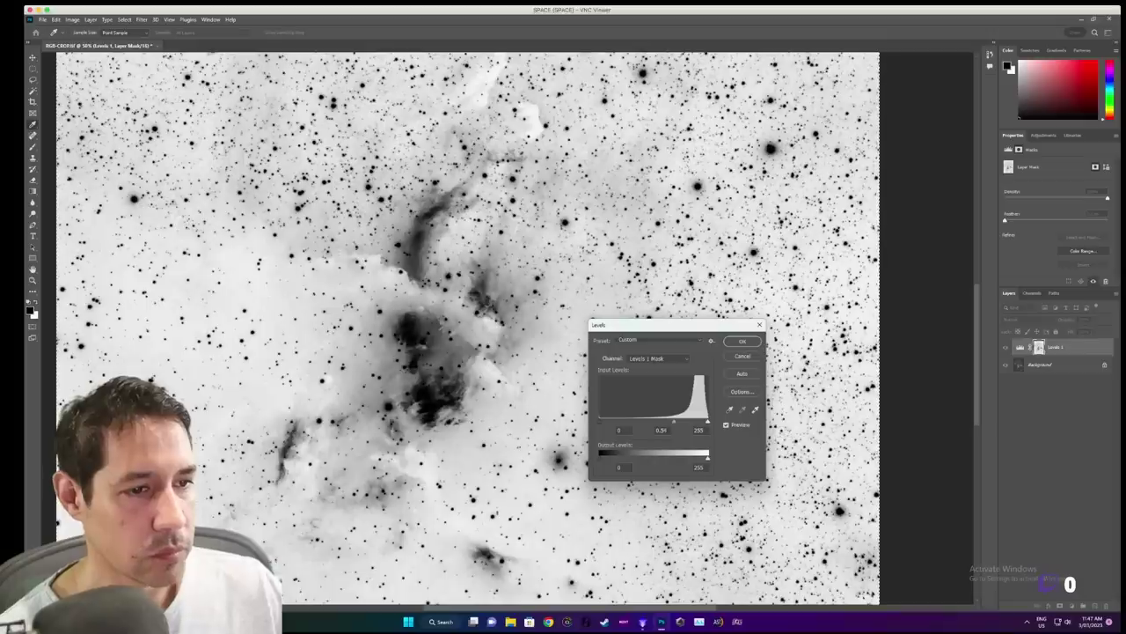
# Darken the Levels 1 mask's midtones to 0.54 with Levels and compare the image with the layer on and off
pyautogui.moveTo(674, 422); pyautogui.dragTo(674, 422)
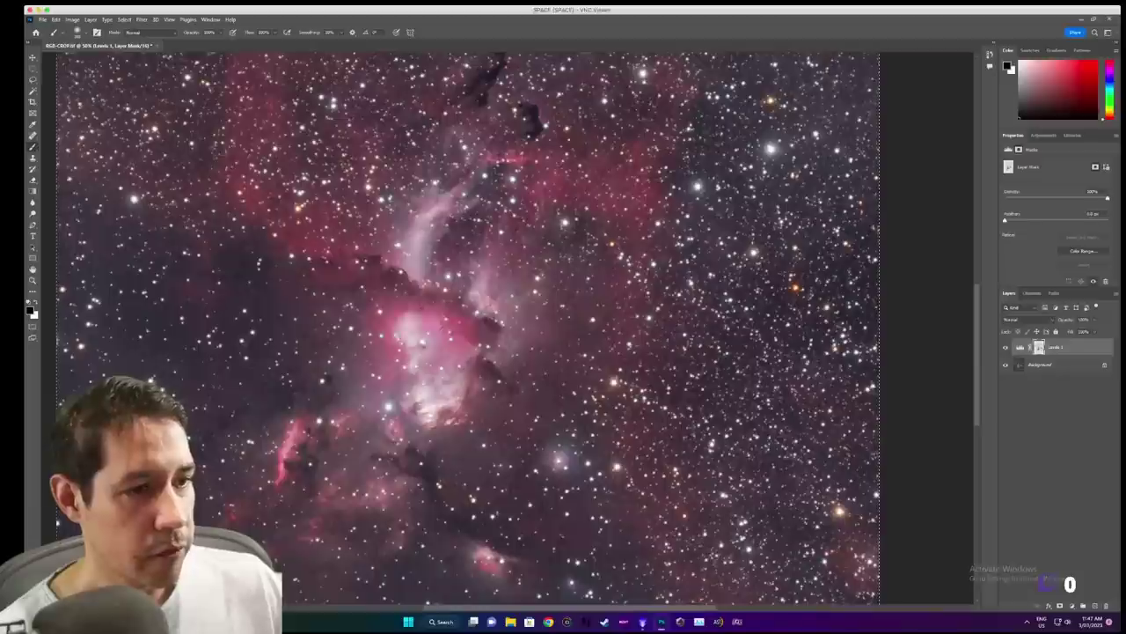
pyautogui.hotkey('ctrl', ',')
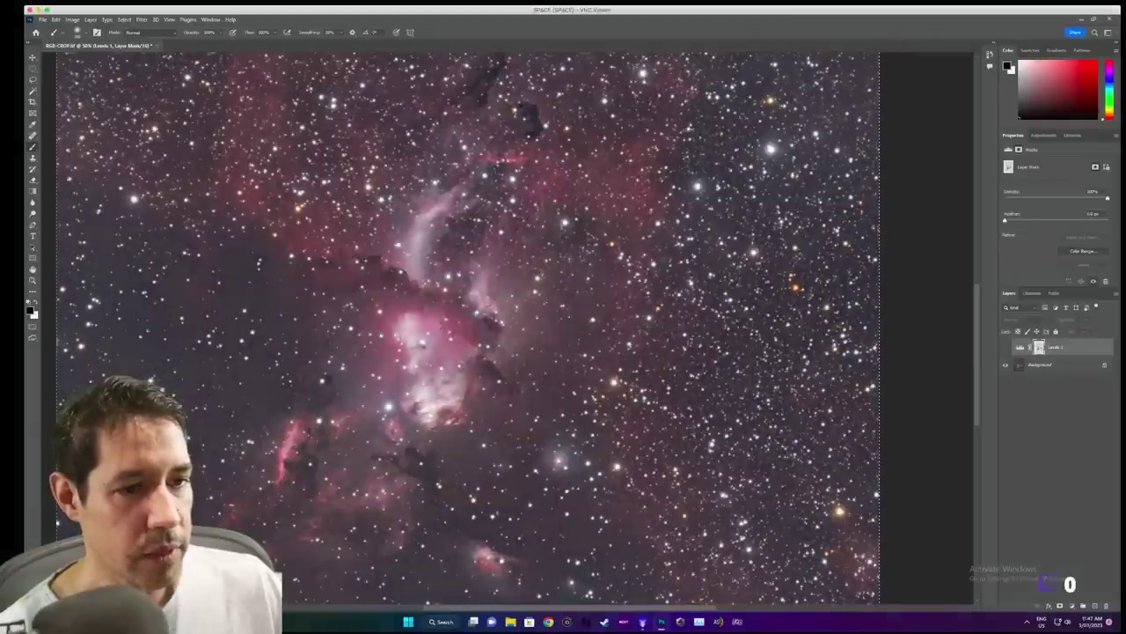
pyautogui.hotkey('ctrl', ',')
pyautogui.hotkey('ctrl', ',')
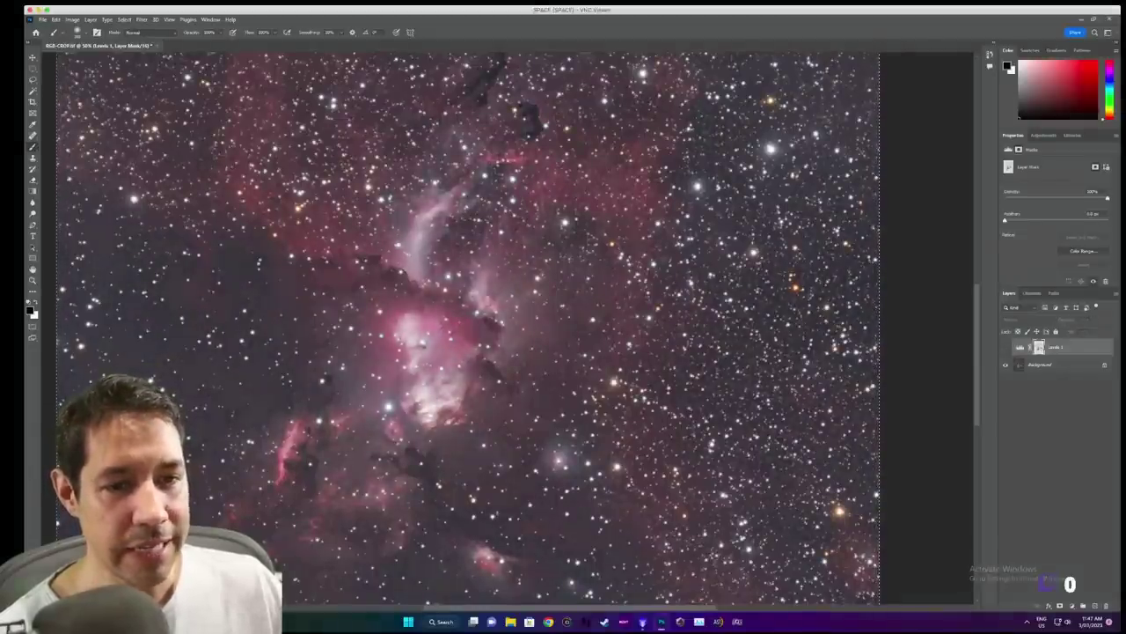
pyautogui.hotkey('ctrl', ',')
pyautogui.hotkey('ctrl', ',')
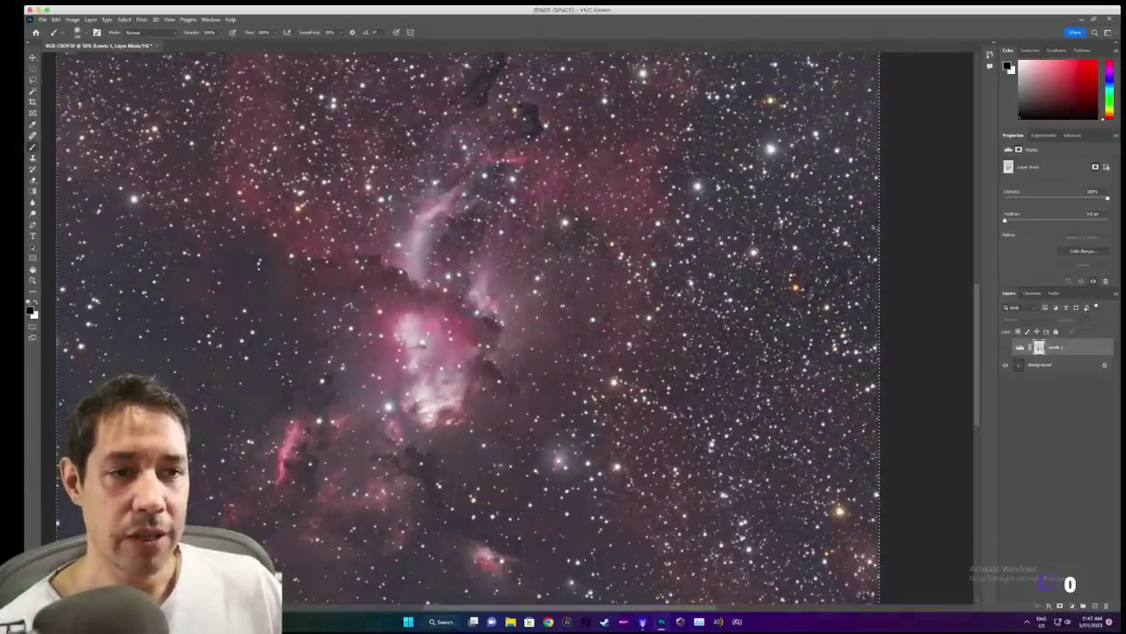
# Toggle the Levels 1 layer's visibility to compare the nebula's contrast with and without the masked adjustment
pyautogui.hotkey('ctrl', ',')
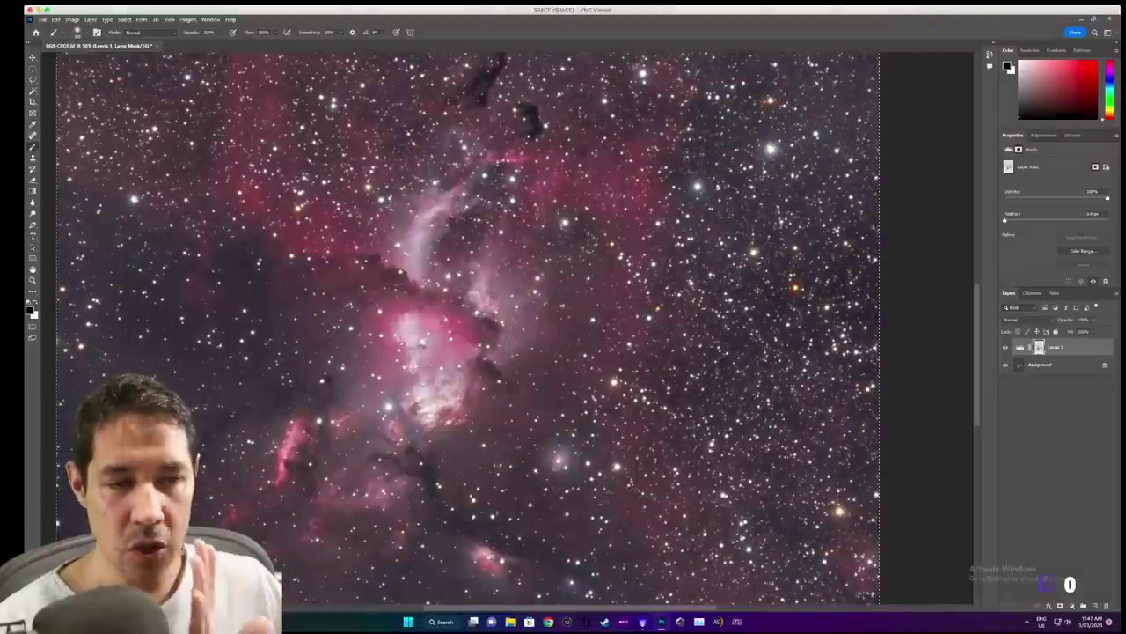
pyautogui.hotkey('ctrl', ',')
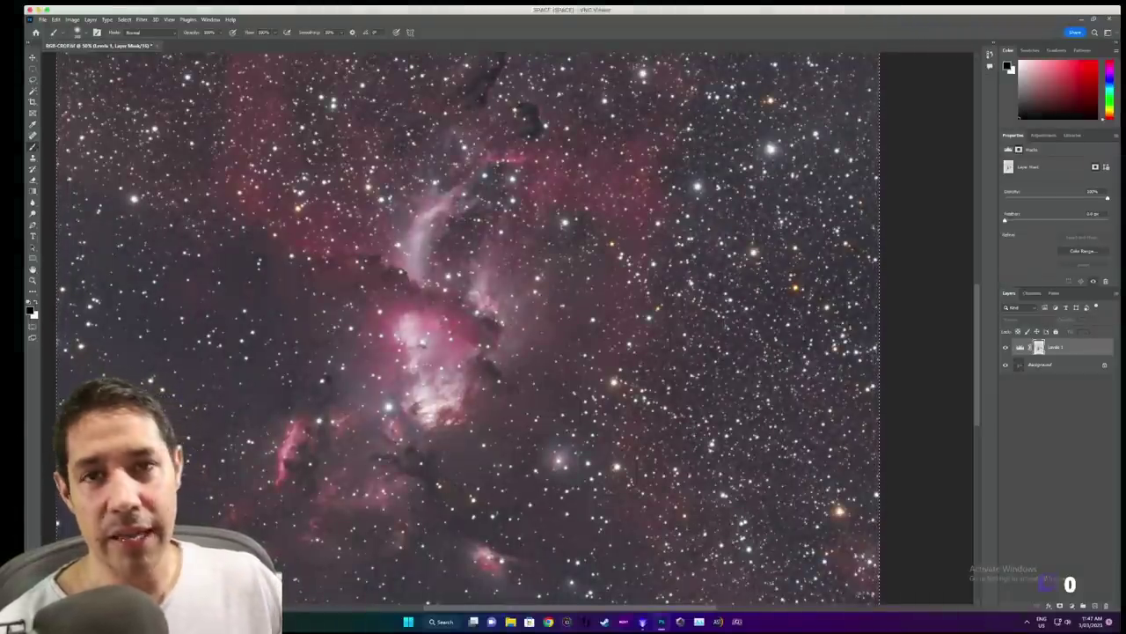
pyautogui.hotkey('ctrl', ',')
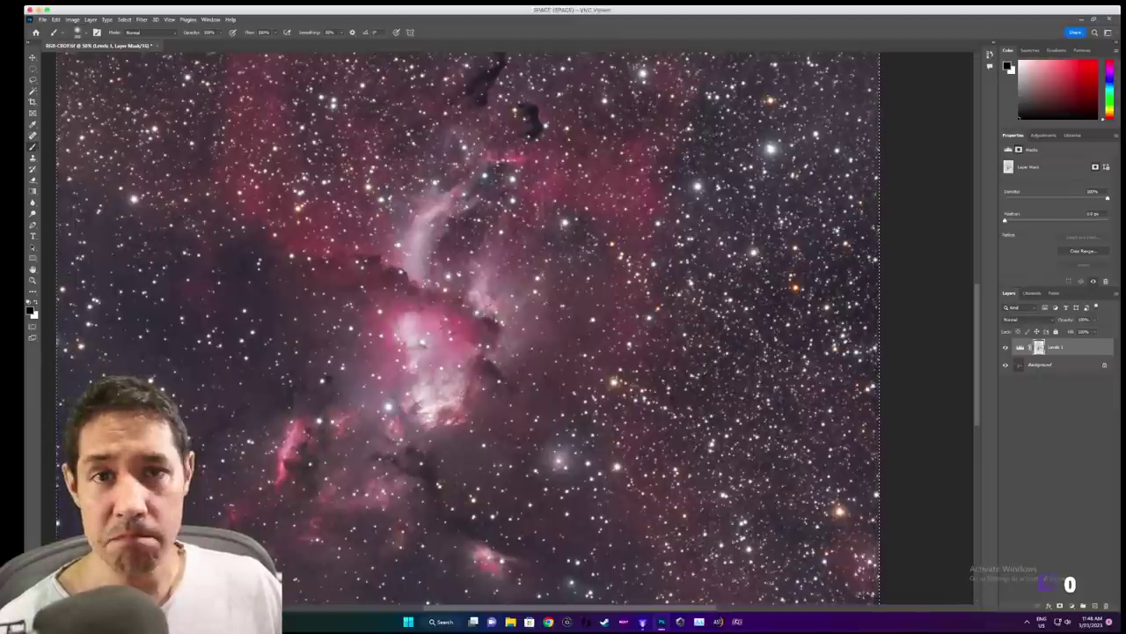
# Duplicate the Background layer directly beneath the Levels 1 adjustment layer
pyautogui.press('z')
pyautogui.doubleClick(324, 297)
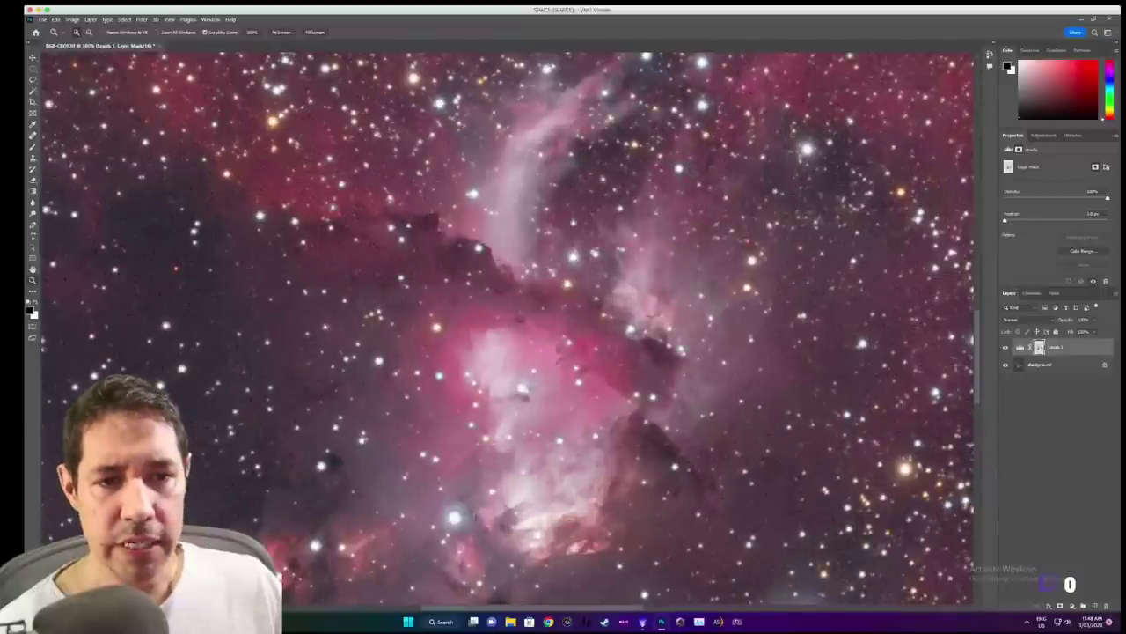
pyautogui.click(1040, 365)
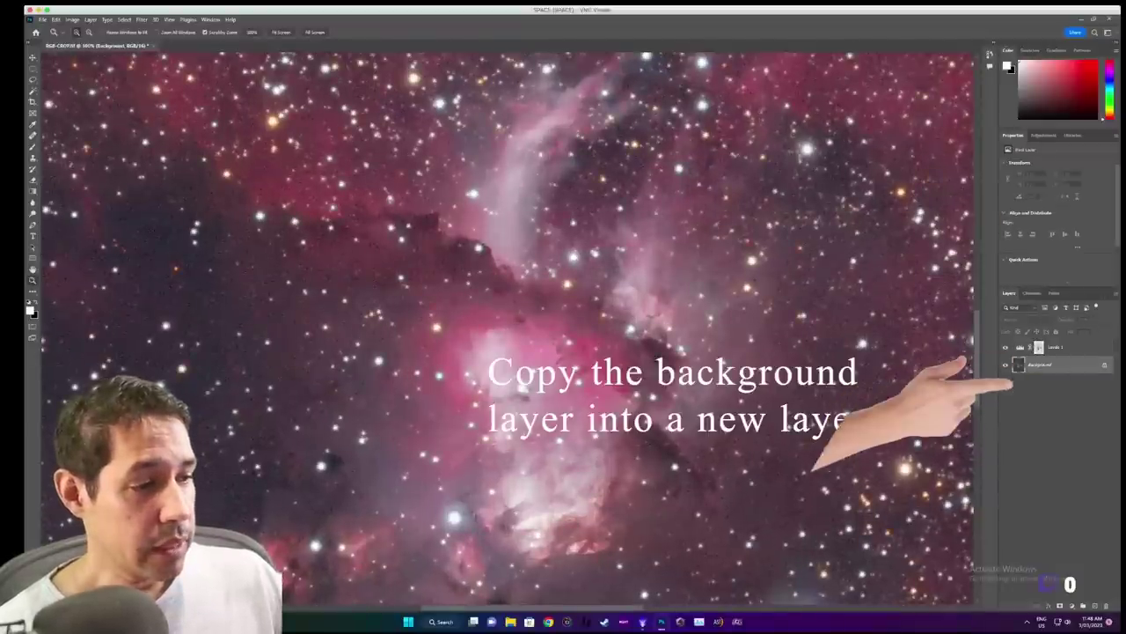
pyautogui.hotkey('ctrl', 'j')
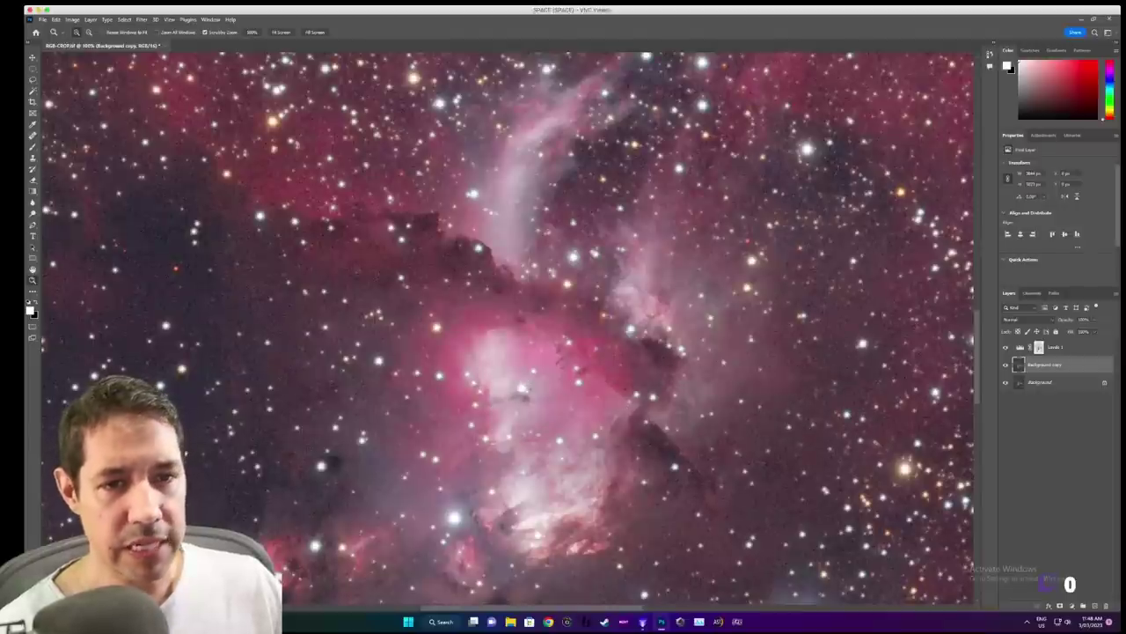
# Denoise the Background copy layer with the Topaz DeNoise AI filter, using a lower Remove Noise amount
pyautogui.click(142, 20)
pyautogui.moveTo(156, 215)
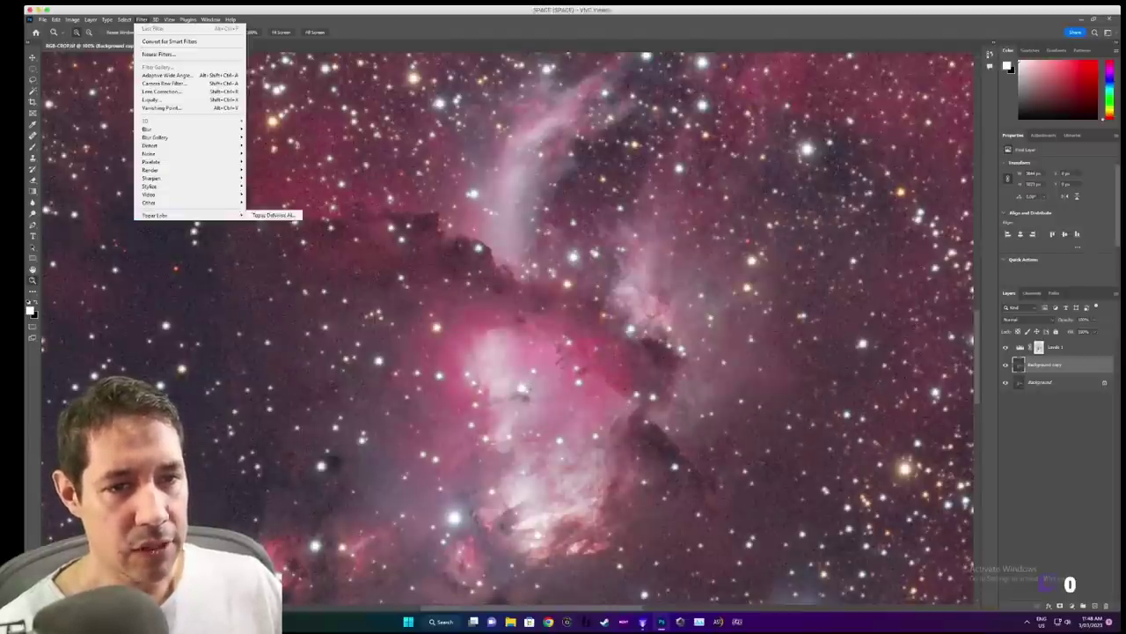
pyautogui.click(273, 215)
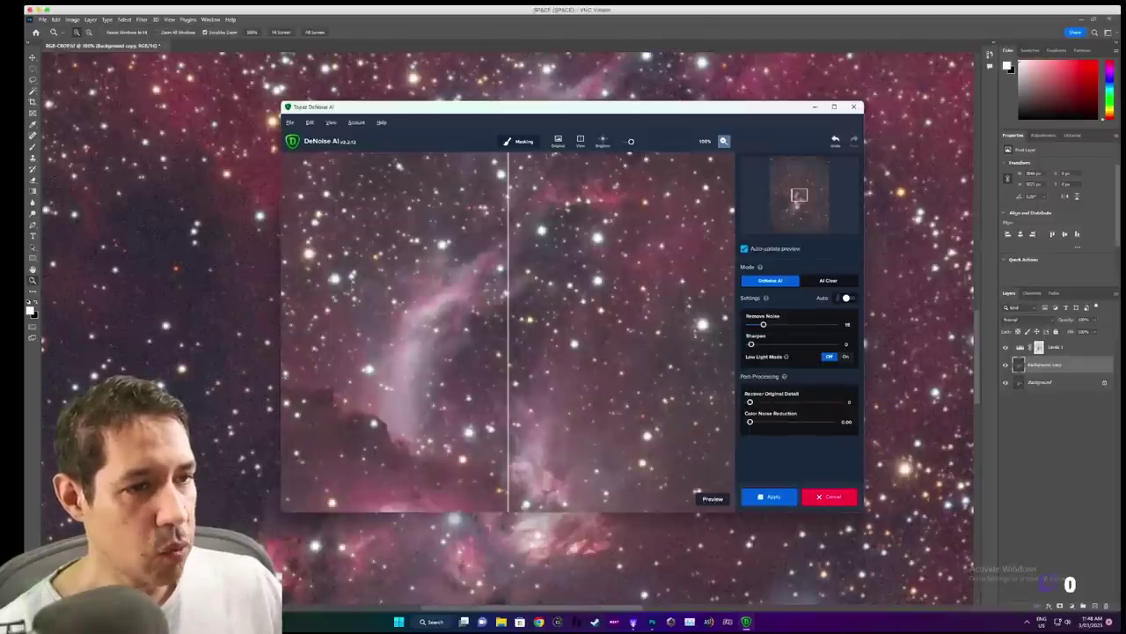
pyautogui.moveTo(581, 291); pyautogui.dragTo(545, 460)
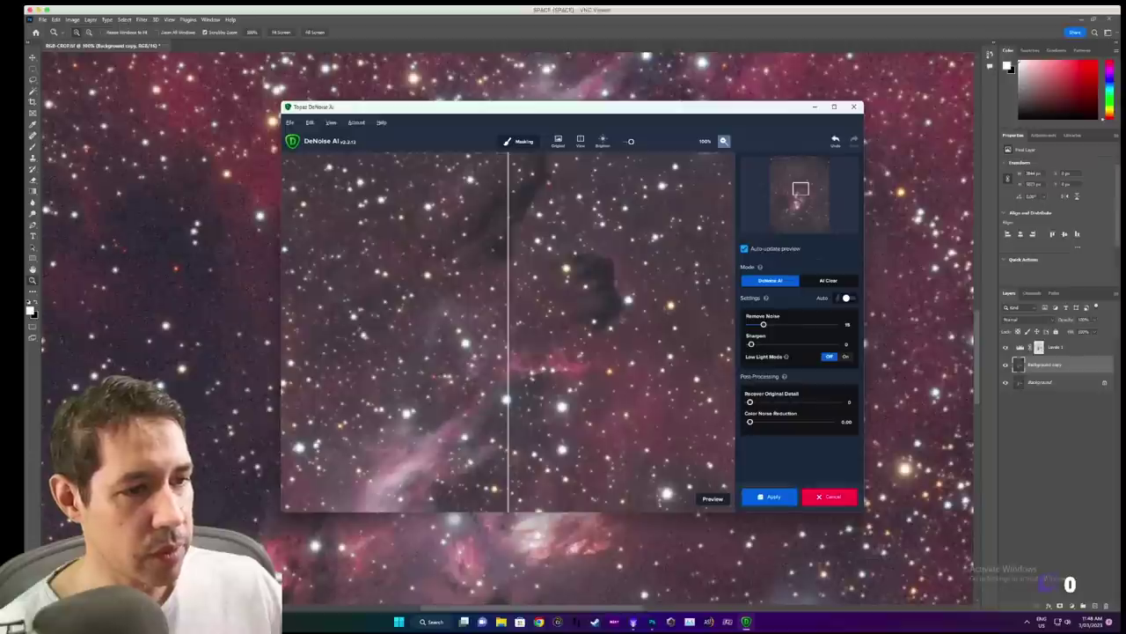
pyautogui.moveTo(763, 324); pyautogui.dragTo(755, 323)
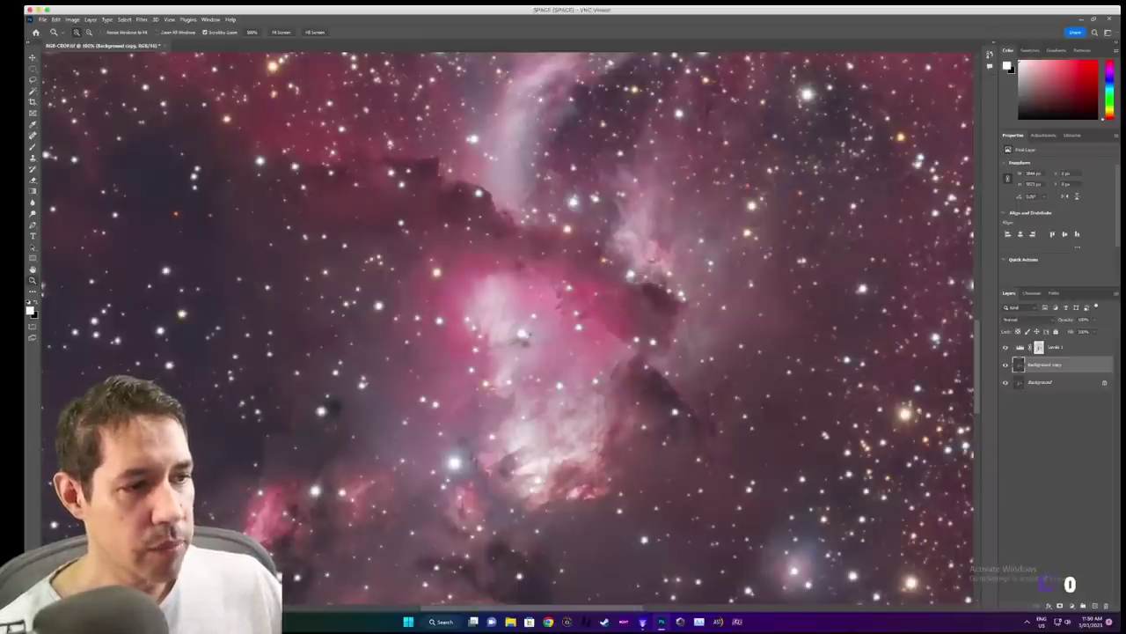
# Add a layer mask to the Background copy and paste the Levels 1 mask's contents into it
pyautogui.click(1039, 347)
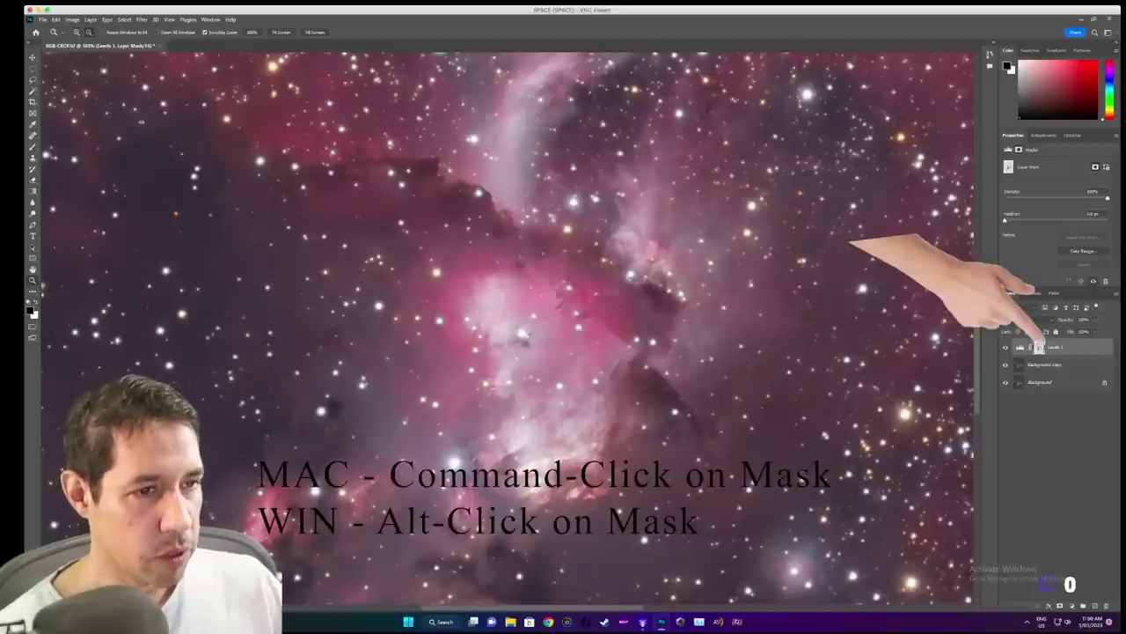
pyautogui.keyDown('alt'); pyautogui.click(1040, 346); pyautogui.keyUp('alt')
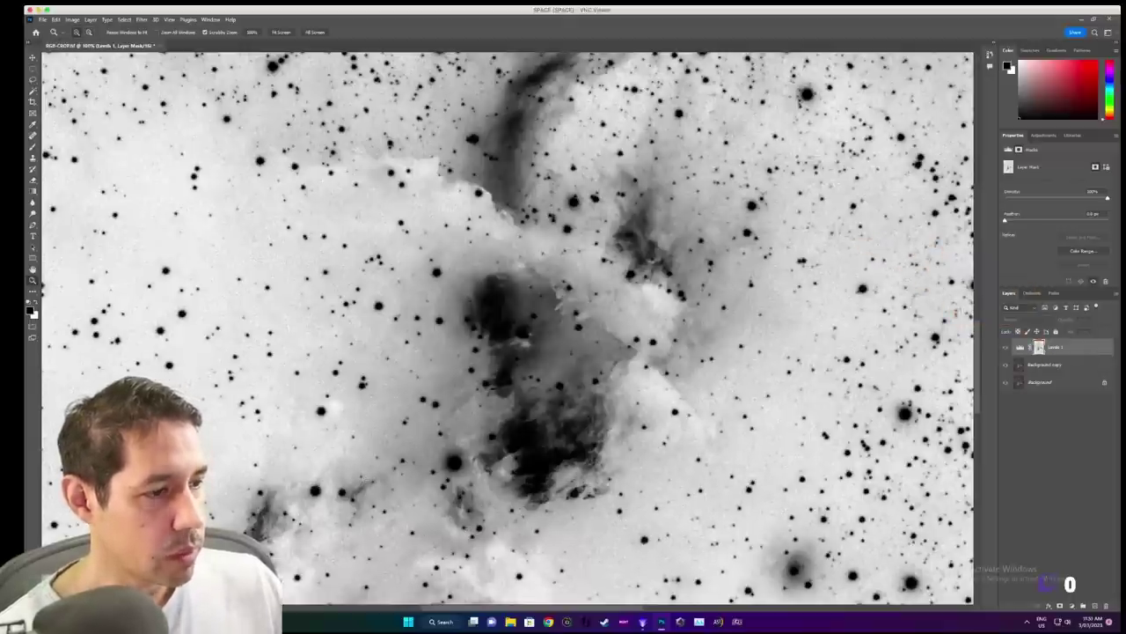
pyautogui.keyDown('alt'); pyautogui.click(1040, 348); pyautogui.keyUp('alt')
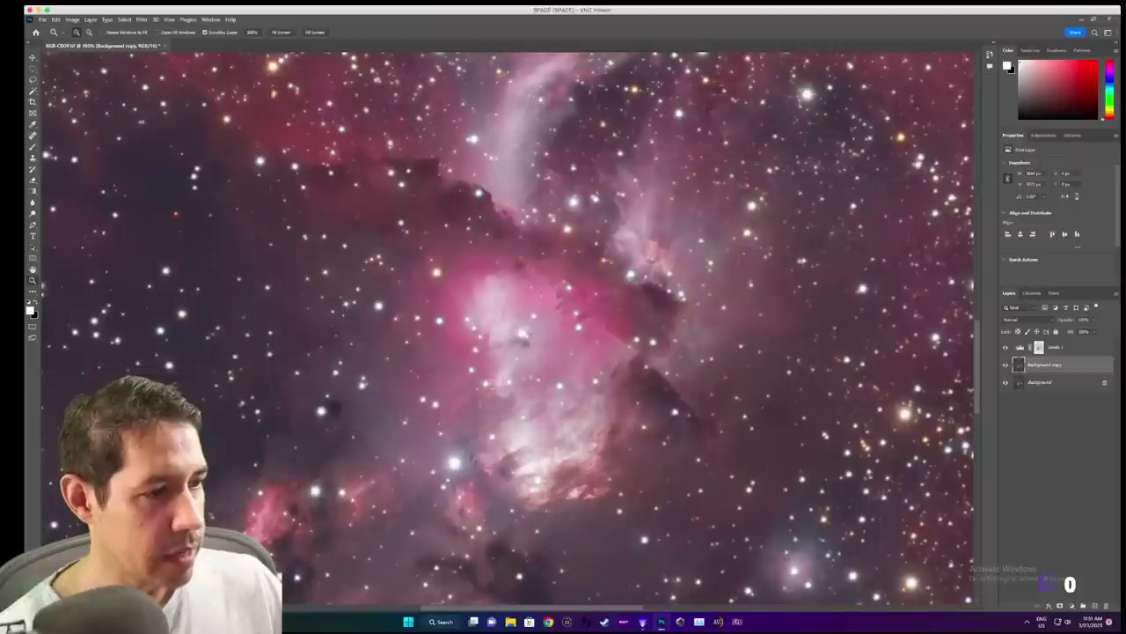
pyautogui.click(1060, 605)
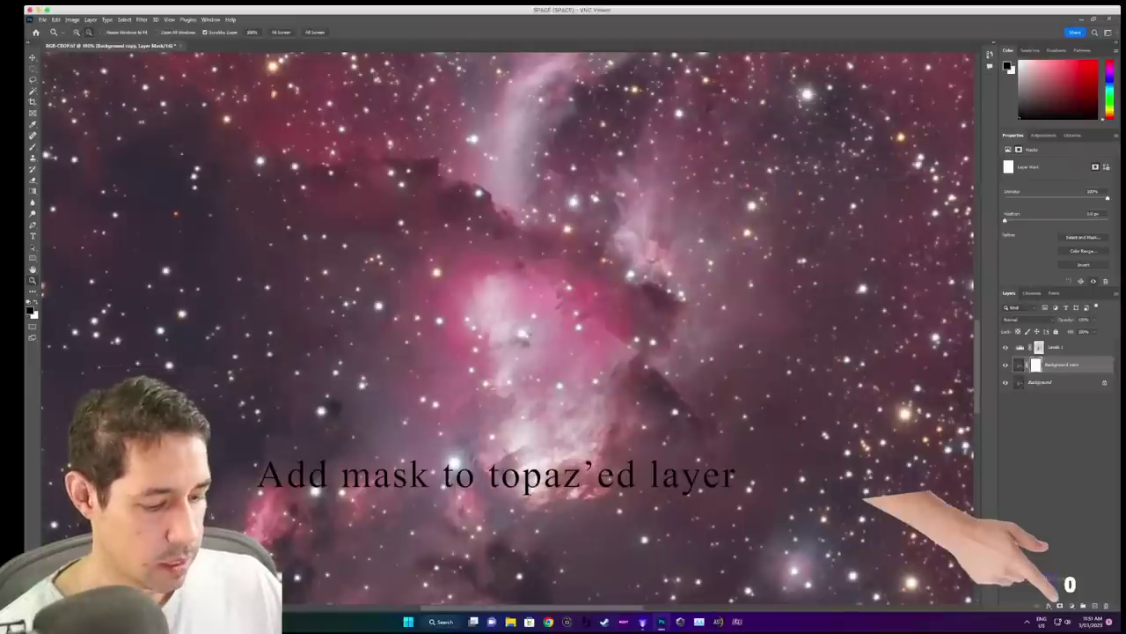
pyautogui.keyDown('alt'); pyautogui.click(1036, 365); pyautogui.keyUp('alt')
pyautogui.hotkey('ctrl', 'v')
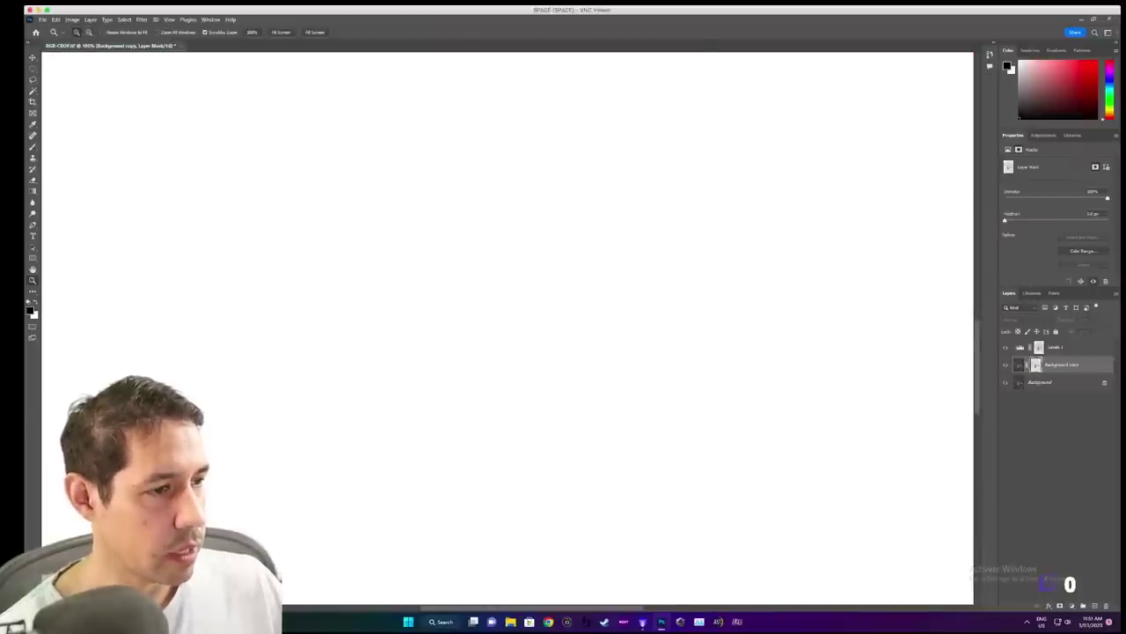
pyautogui.keyDown('alt'); pyautogui.click(1035, 365); pyautogui.keyUp('alt')
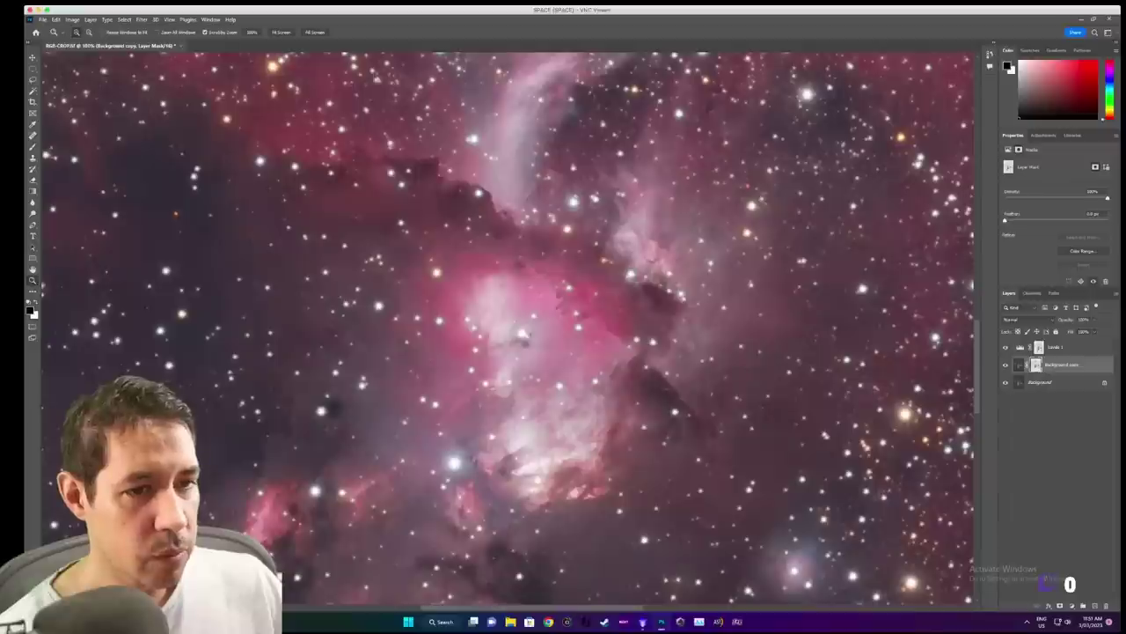
# Compare the image with the denoised Background copy on and off, and inspect that layer's mask
pyautogui.click(1006, 365)
pyautogui.click(1006, 365)
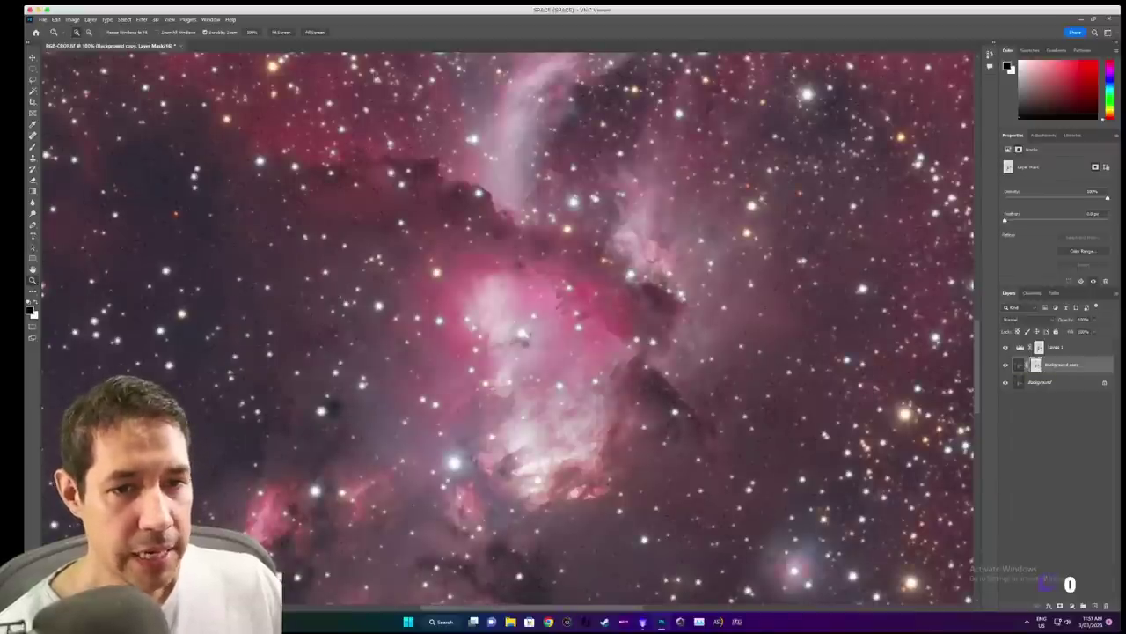
pyautogui.press('m')
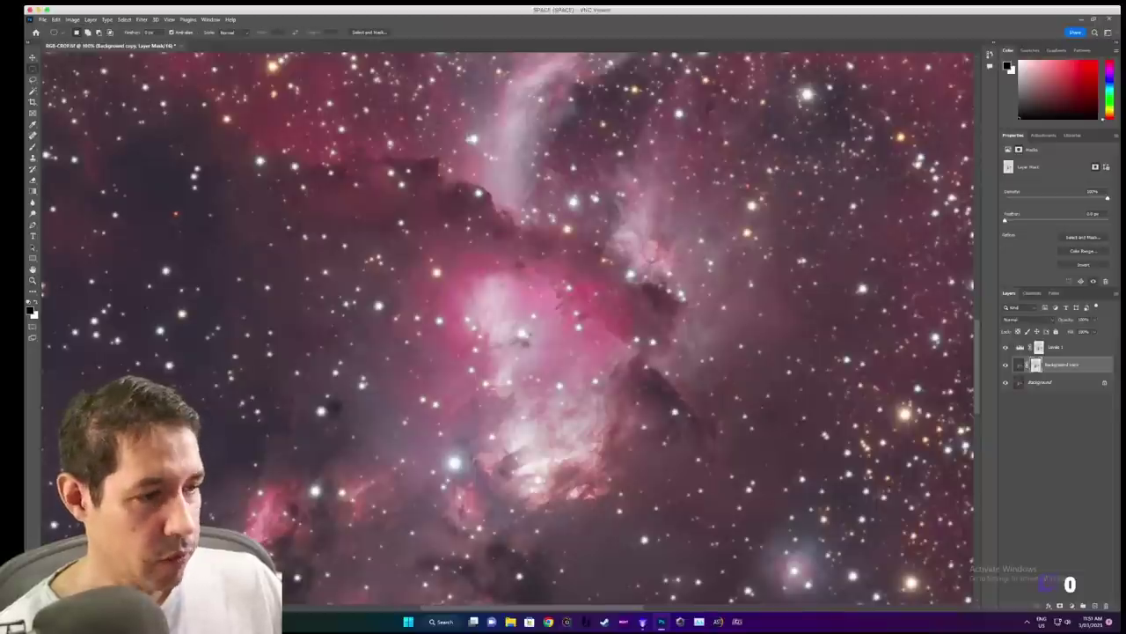
pyautogui.keyDown('alt'); pyautogui.click(1035, 364); pyautogui.keyUp('alt')
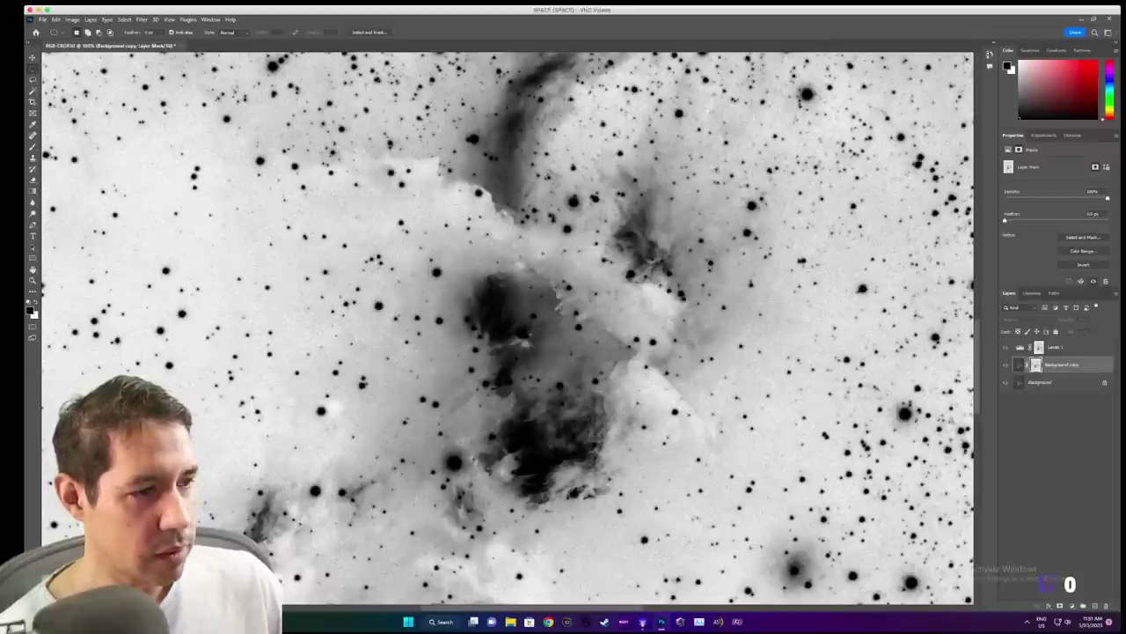
pyautogui.keyDown('alt'); pyautogui.click(1037, 365); pyautogui.keyUp('alt')
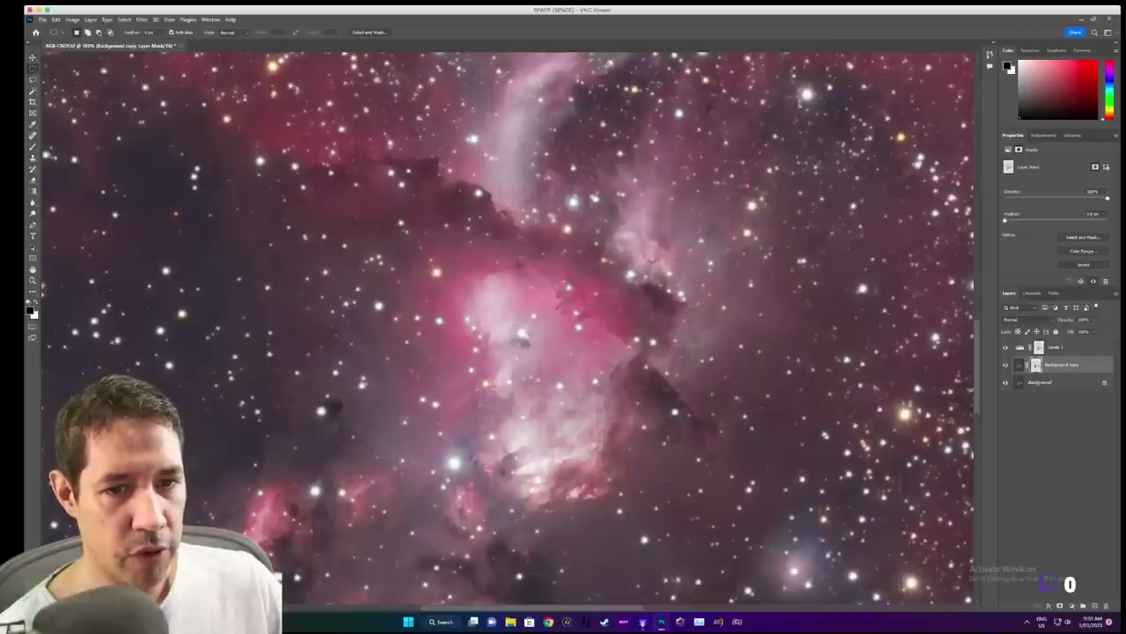
# Examine the masked noise reduction in the nebula core and dark regions up close and across the wider frame
pyautogui.press('z')
pyautogui.click(435, 300)
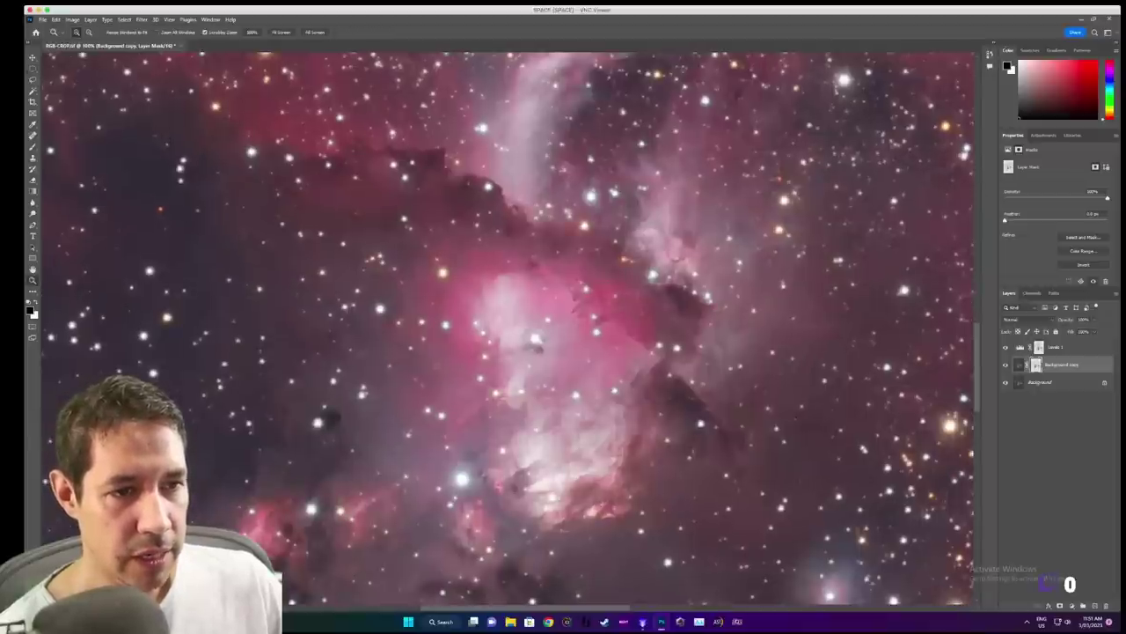
pyautogui.click(507, 195)
pyautogui.keyDown('alt'); pyautogui.click(394, 349); pyautogui.keyUp('alt')
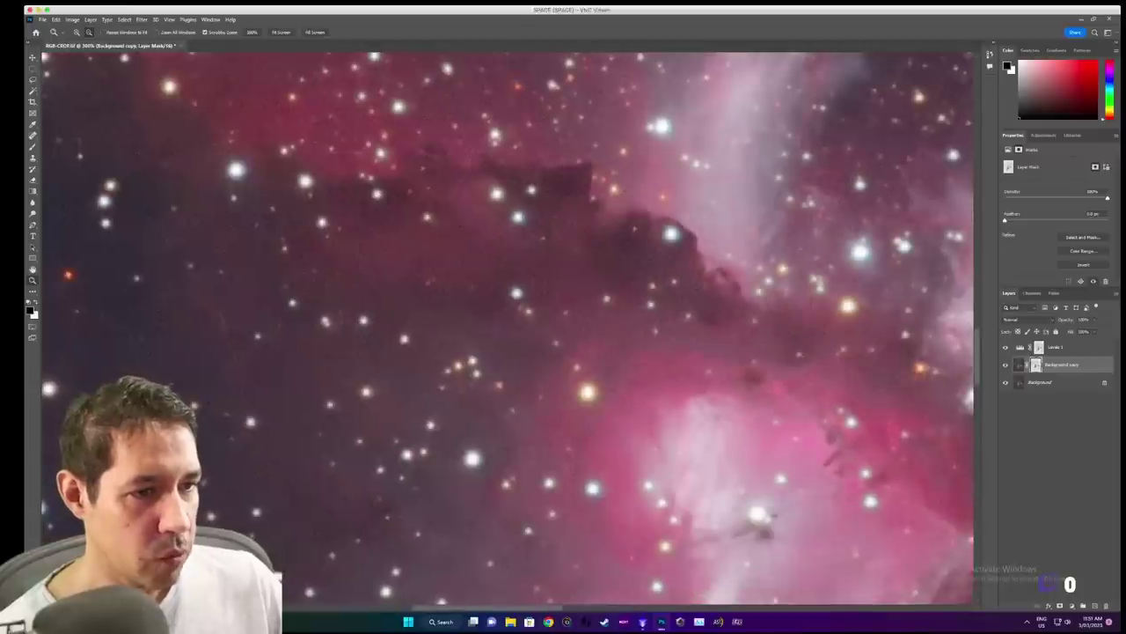
pyautogui.keyDown('alt'); pyautogui.click(736, 288); pyautogui.keyUp('alt')
pyautogui.keyDown('alt'); pyautogui.click(738, 286); pyautogui.keyUp('alt')
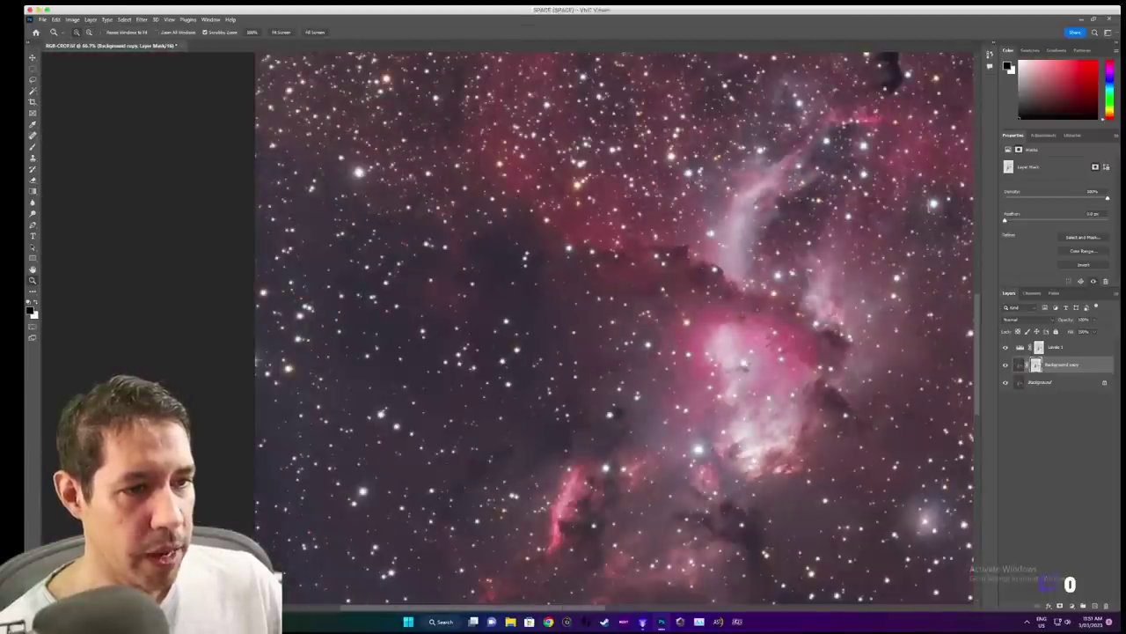
pyautogui.hscroll(-5, 737, 287)
pyautogui.hscroll(1, 737, 287)
pyautogui.hscroll(10, 738, 287)
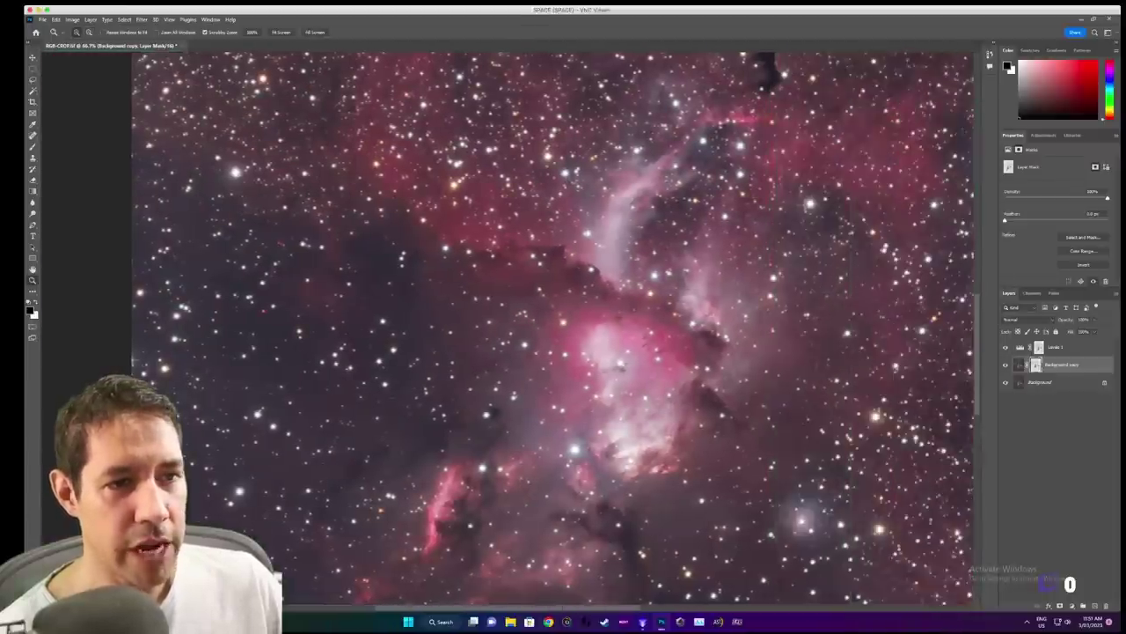
pyautogui.keyDown('alt'); pyautogui.click(580, 301); pyautogui.keyUp('alt')
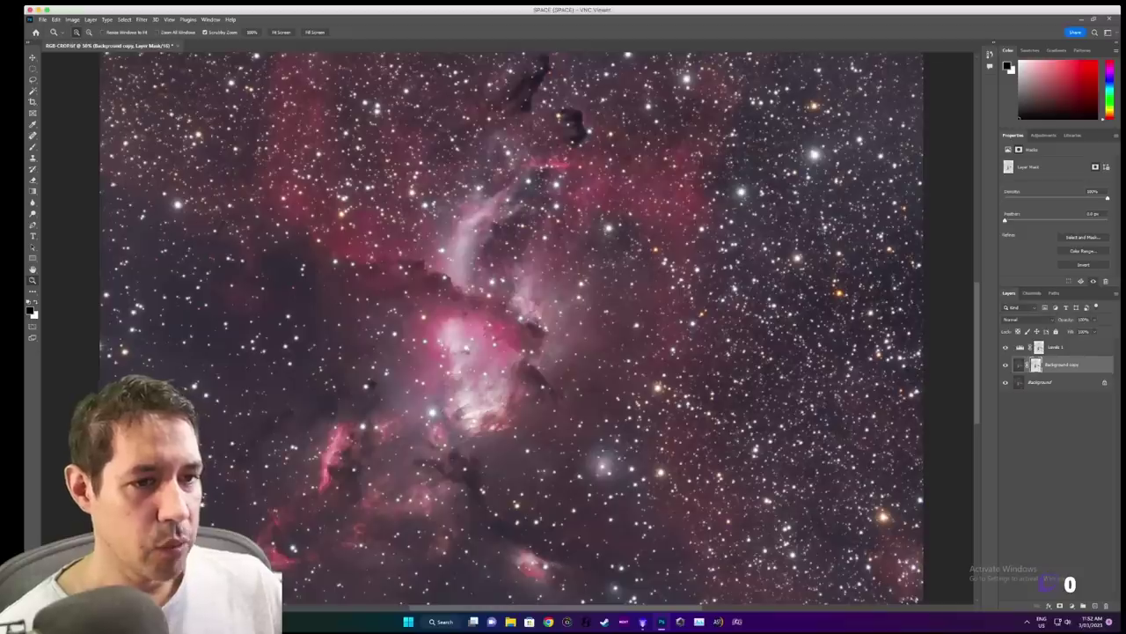
pyautogui.scroll(2, 510, 326)
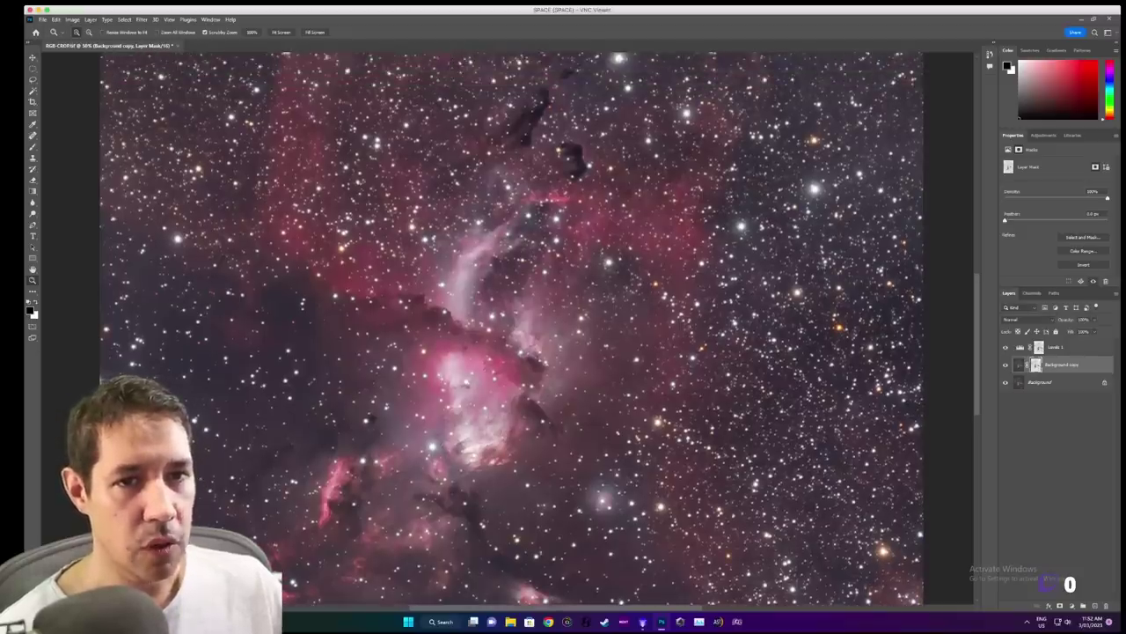
# Add a Hue/Saturation adjustment layer above the Background copy and set its saturation to +44
pyautogui.click(89, 18)
pyautogui.moveTo(132, 132)
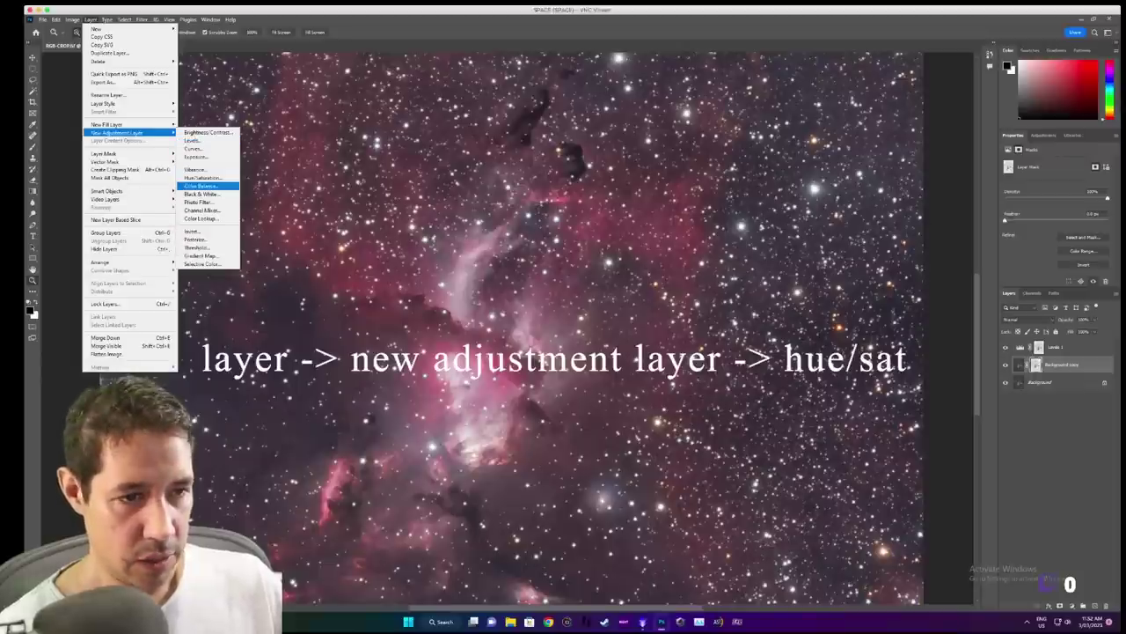
pyautogui.click(202, 178)
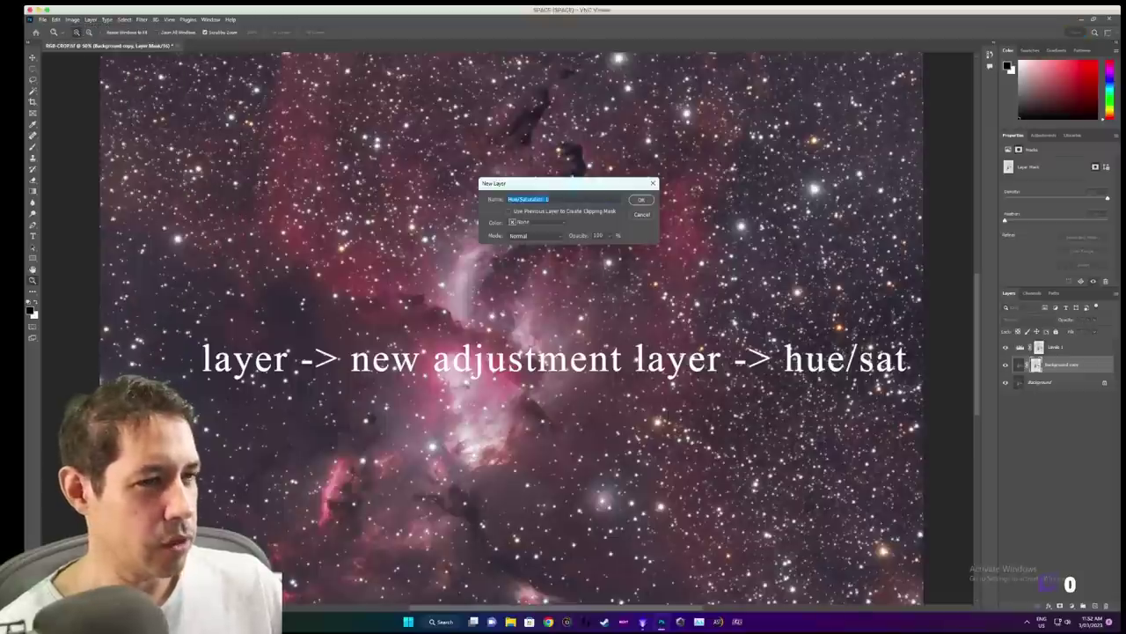
pyautogui.press('Return')
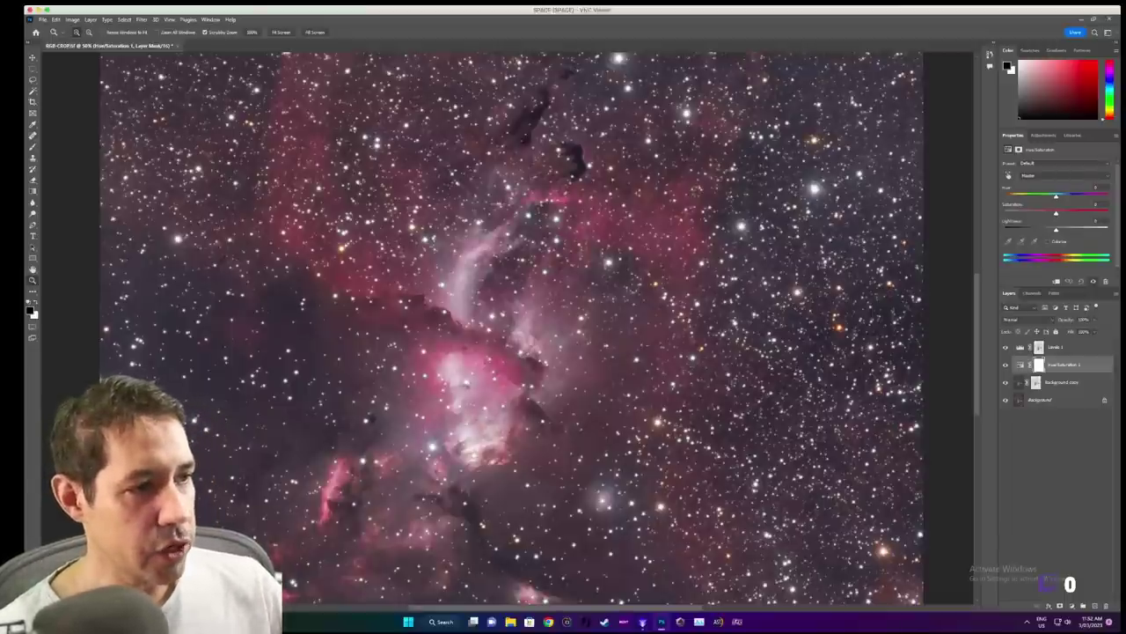
pyautogui.moveTo(1068, 213); pyautogui.dragTo(1080, 213)
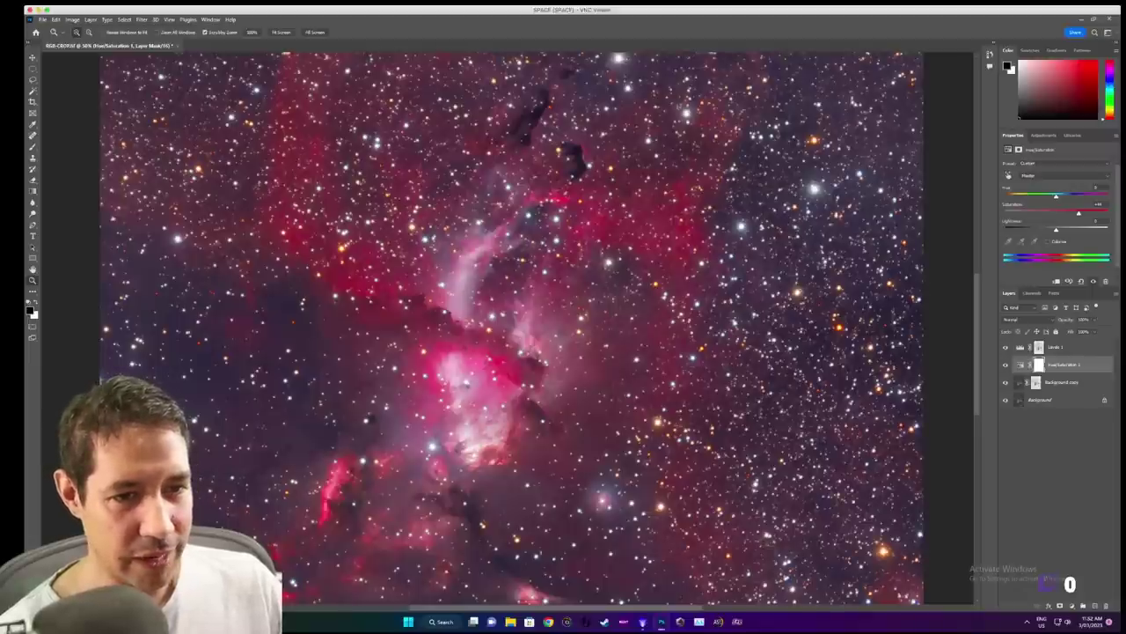
# Copy the entire contents of the Background copy's layer mask into the Hue/Saturation layer's mask
pyautogui.hscroll(-1, 510, 327)
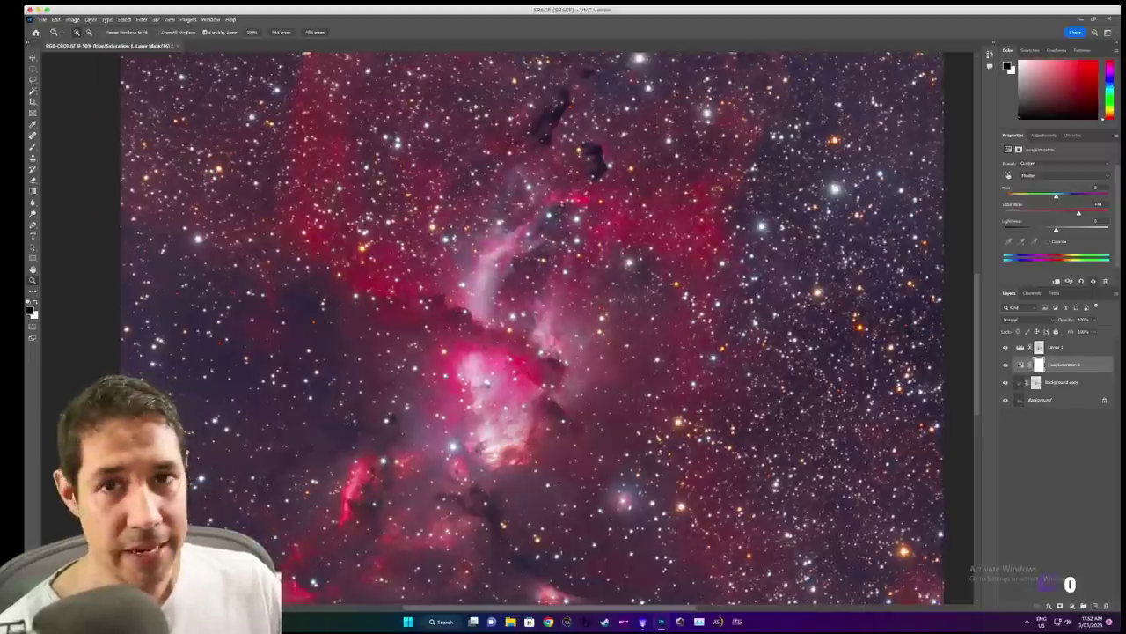
pyautogui.click(1059, 382)
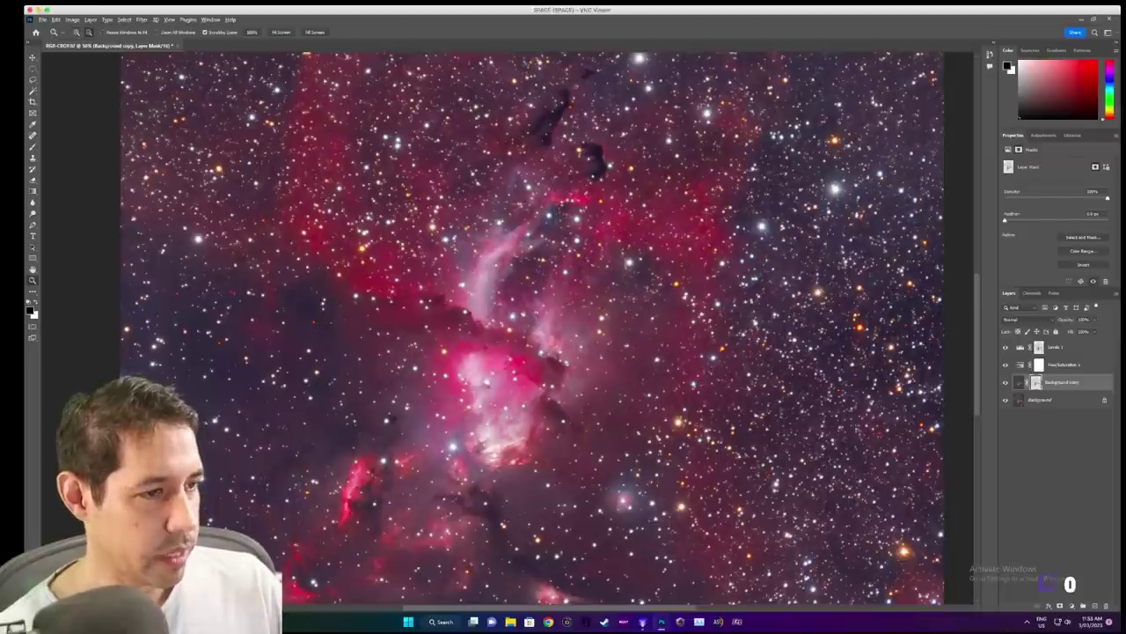
pyautogui.keyDown('alt'); pyautogui.click(1035, 382); pyautogui.keyUp('alt')
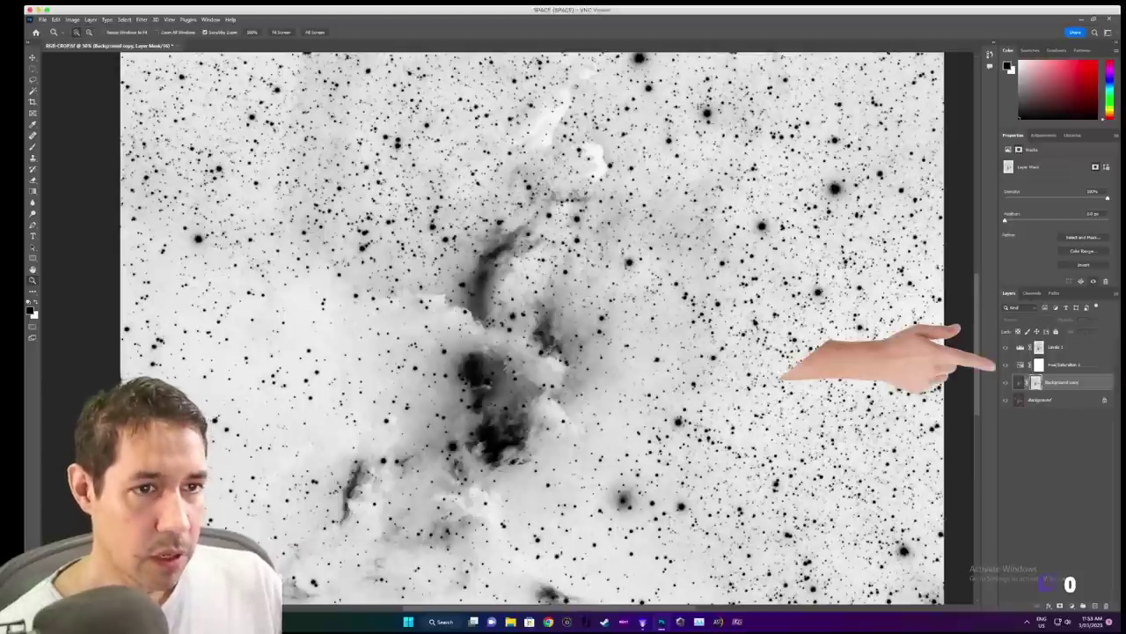
pyautogui.hotkey('ctrl', 'a')
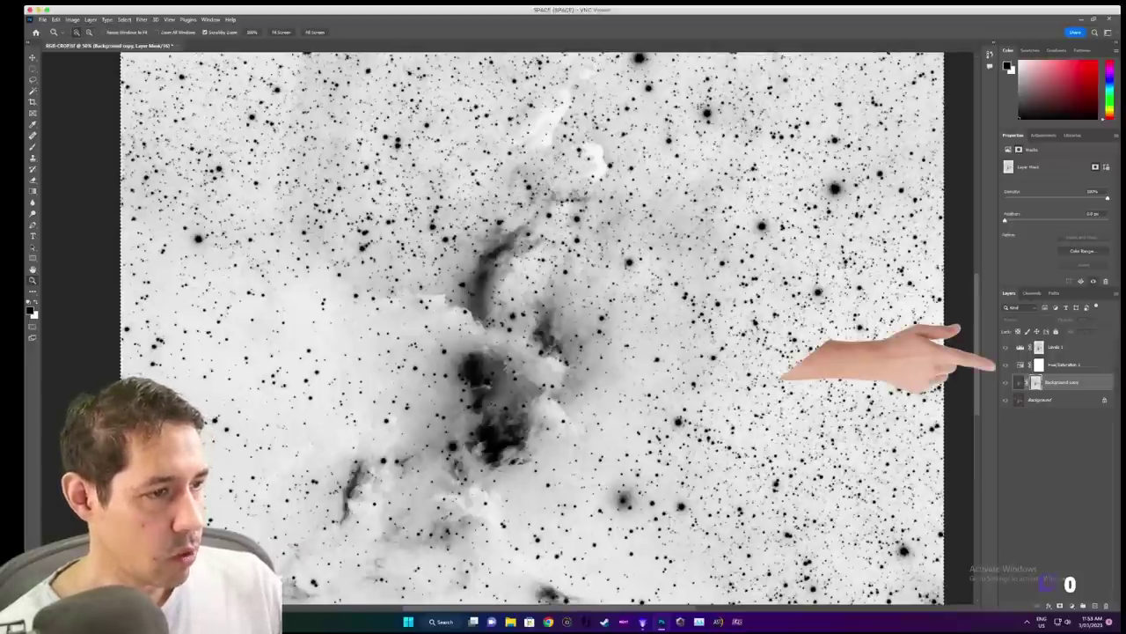
pyautogui.keyDown('alt'); pyautogui.click(1039, 365); pyautogui.keyUp('alt')
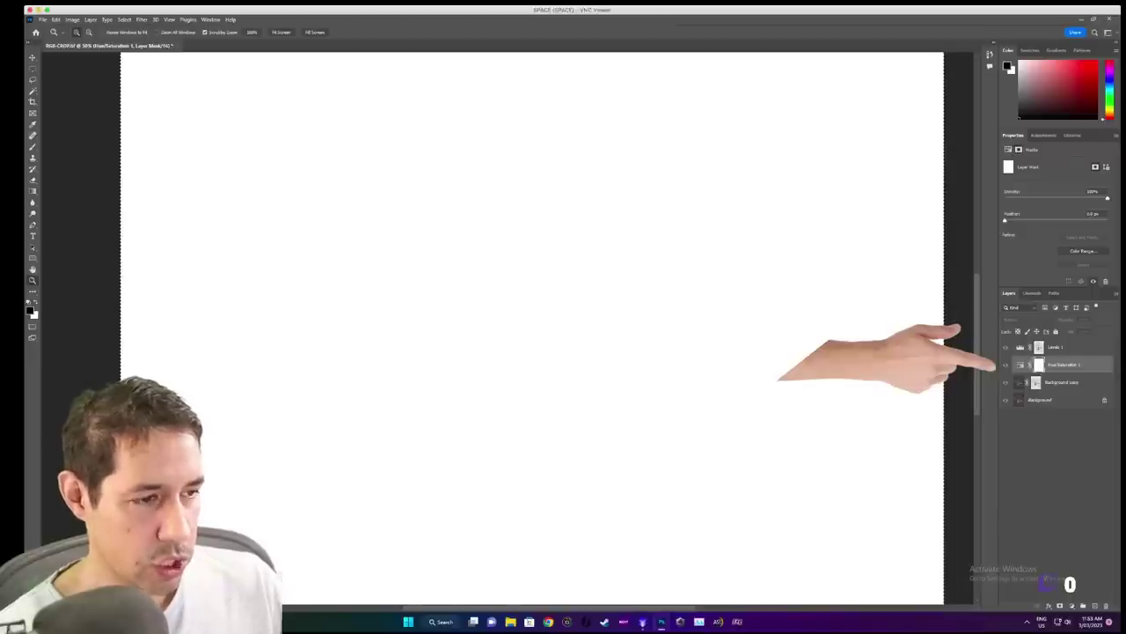
pyautogui.hotkey('ctrl', 'v')
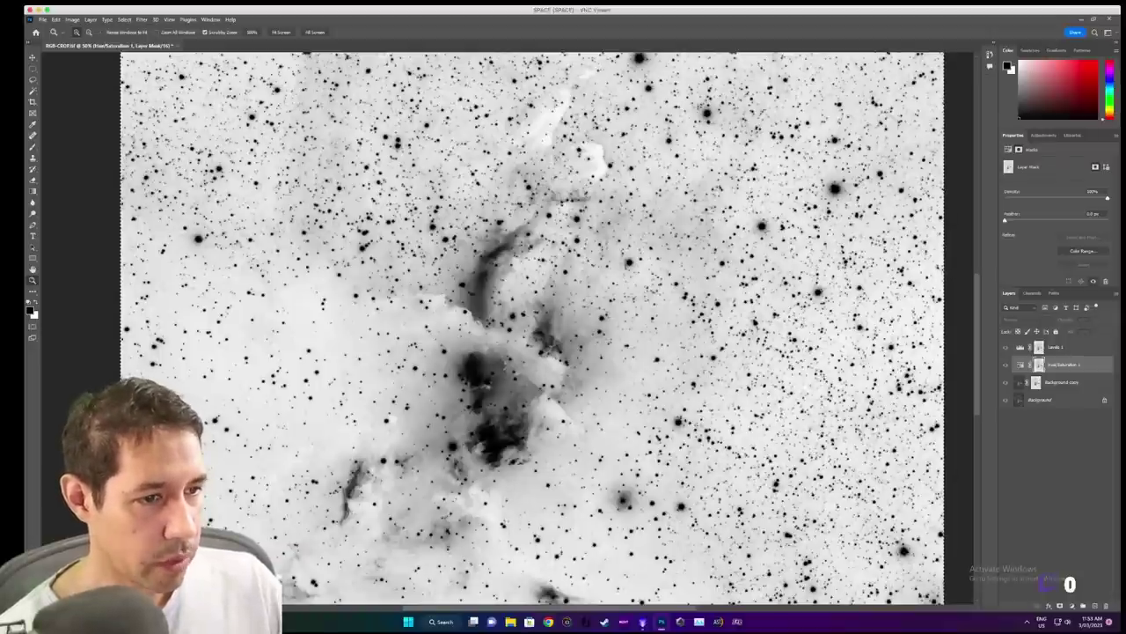
# Darken the Hue/Saturation mask strongly with the Levels midtones, and check the masked saturation against the whole image
pyautogui.hotkey('ctrl', 'l')
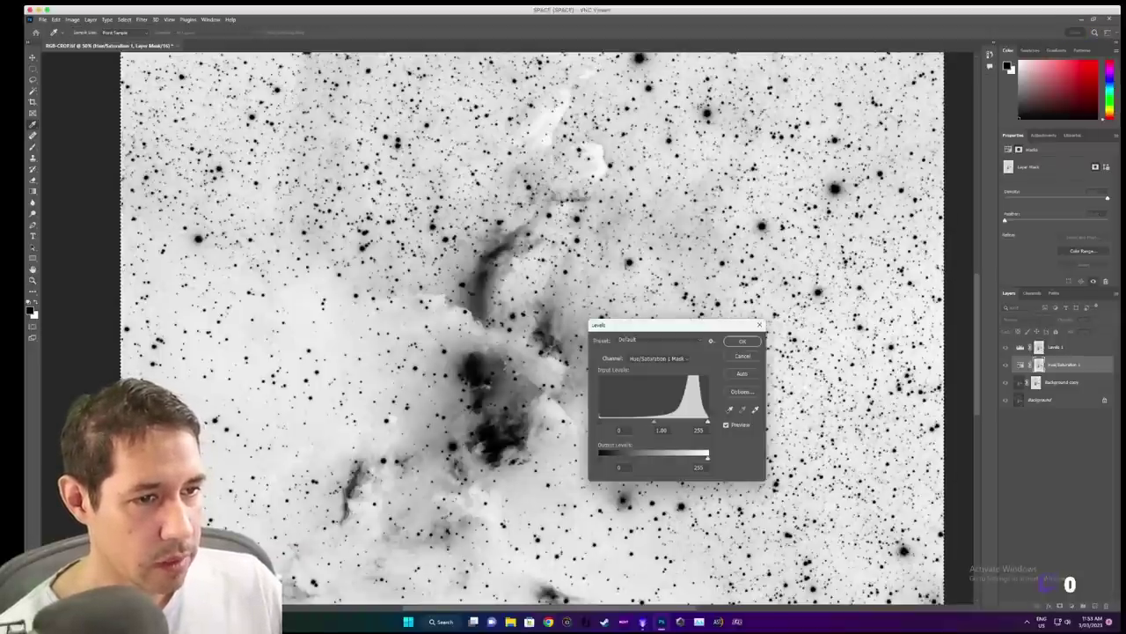
pyautogui.moveTo(654, 421); pyautogui.dragTo(705, 422)
pyautogui.press('Return')
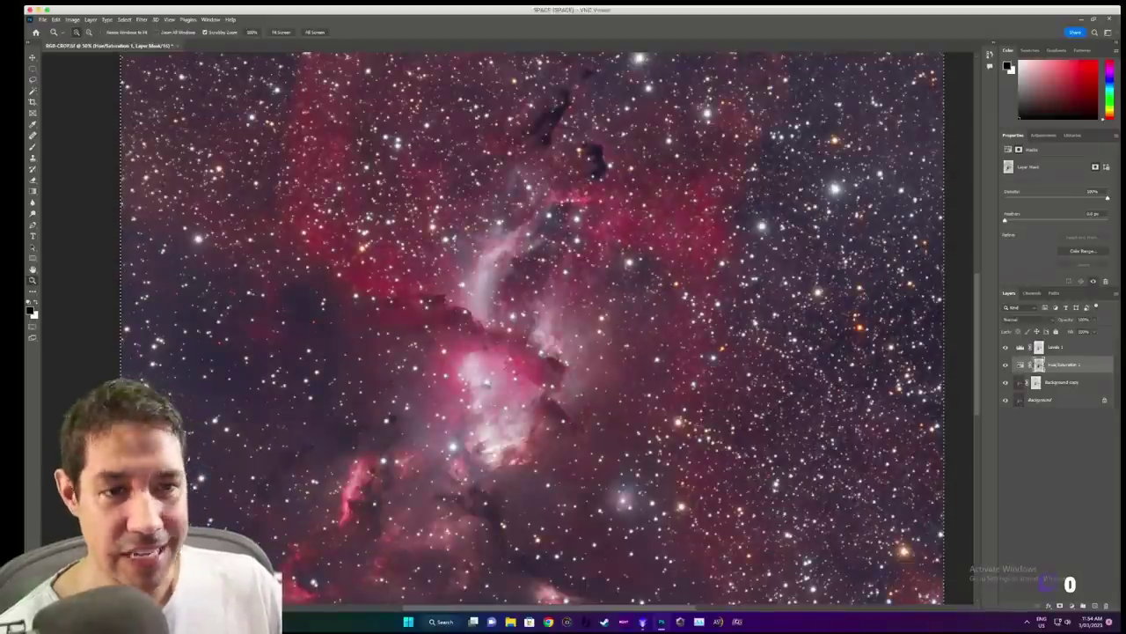
pyautogui.click(1006, 364)
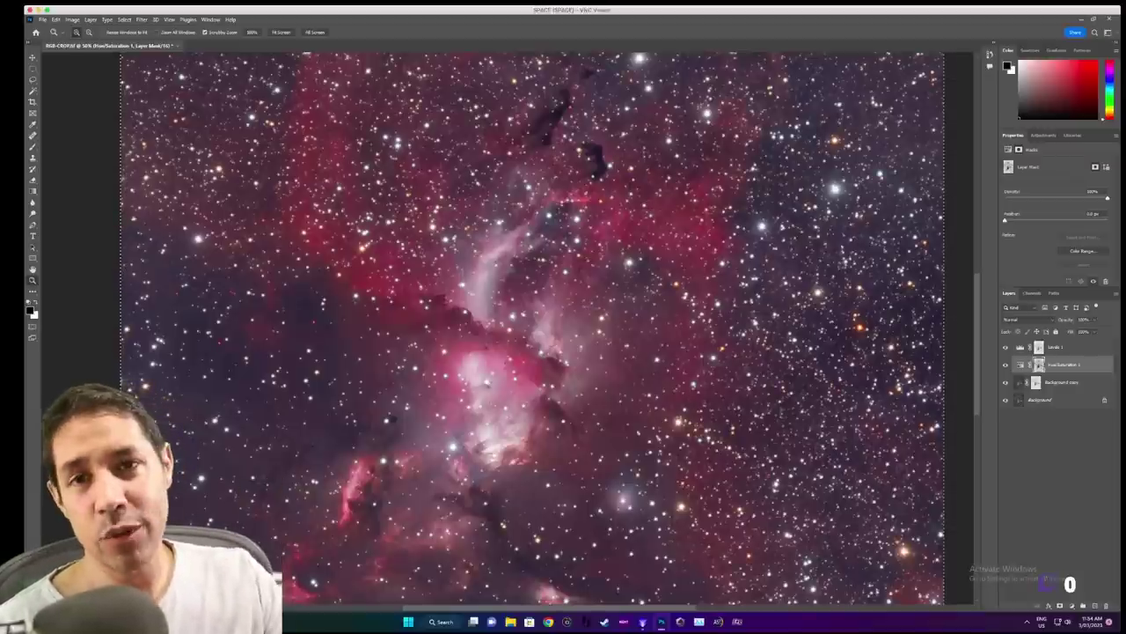
# Switch to PixInsight, compare RGB_Image33's star mask inverted and non-inverted, and hide the mask overlay
pyautogui.click(642, 621)
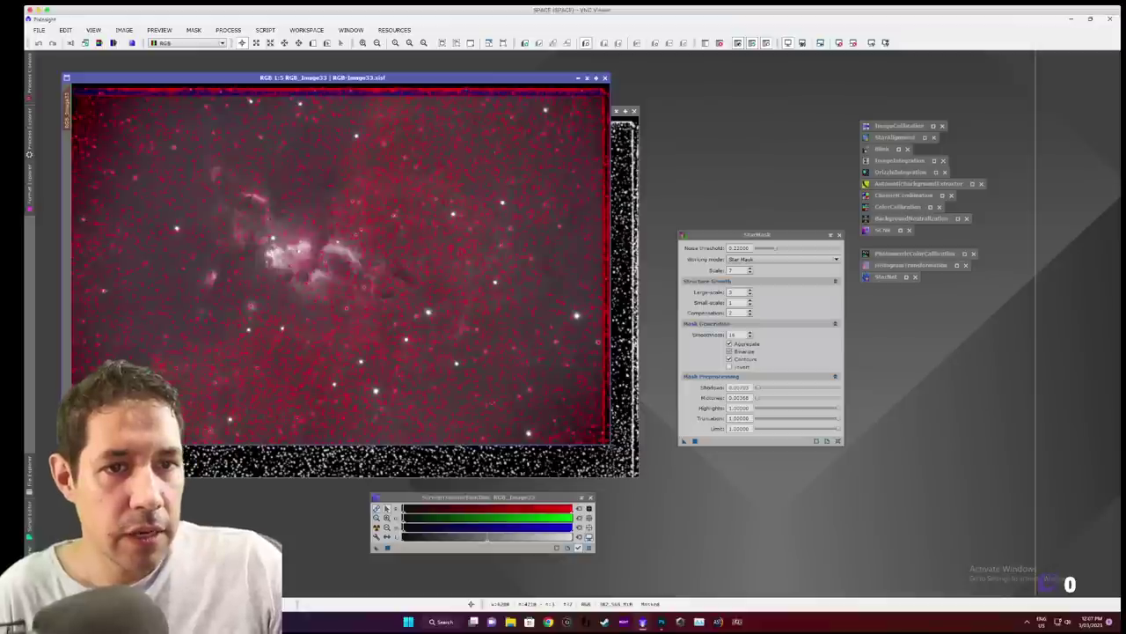
pyautogui.click(194, 30)
pyautogui.click(217, 67)
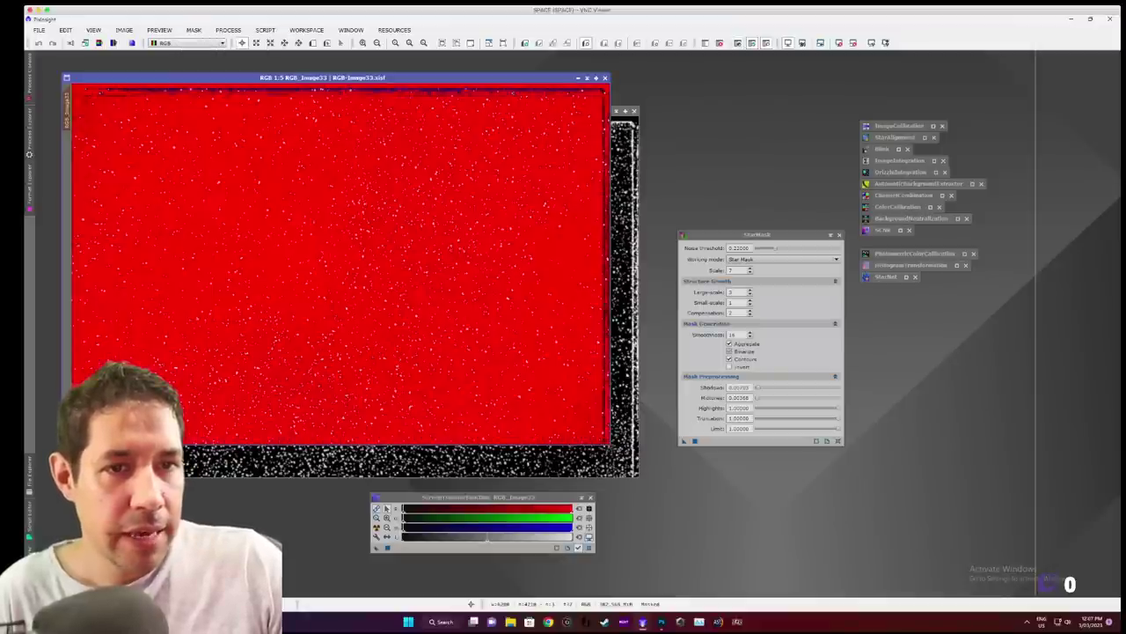
pyautogui.click(193, 30)
pyautogui.click(215, 76)
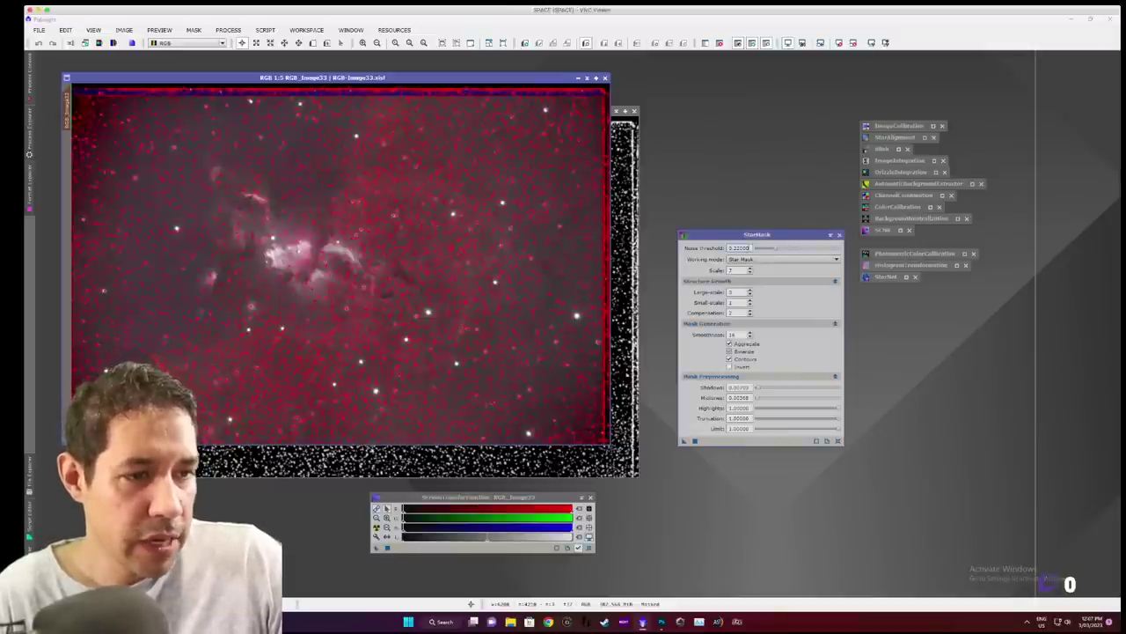
pyautogui.moveTo(756, 235); pyautogui.dragTo(735, 218)
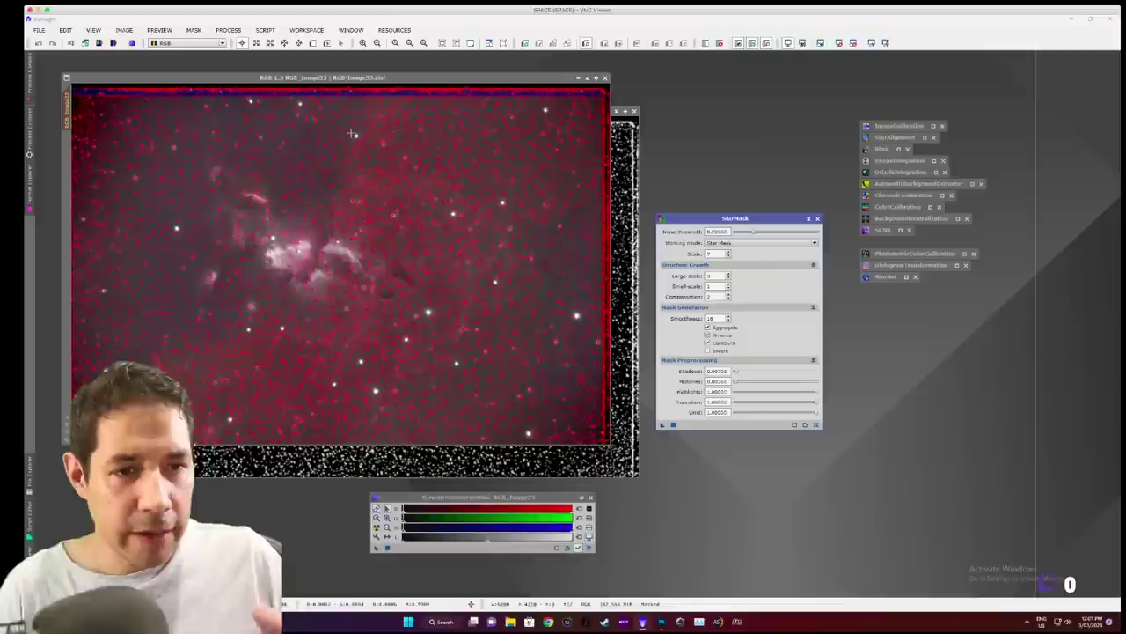
pyautogui.hotkey('ctrl', 'k')
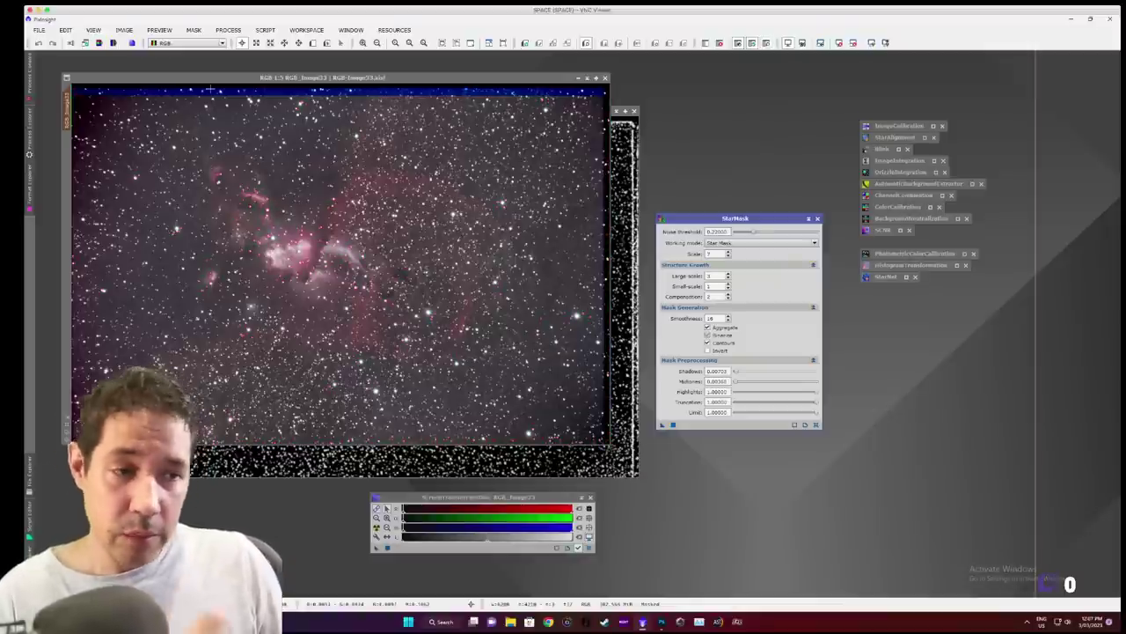